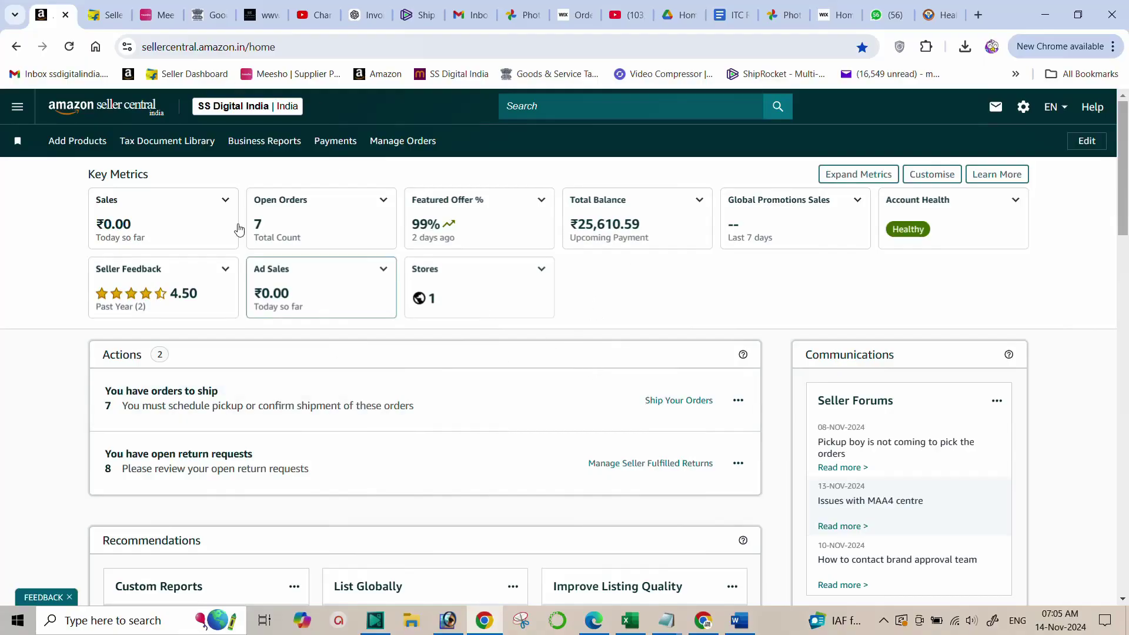
- Open the advertising Campaign Manager and start creating a new campaign
click(18, 107)
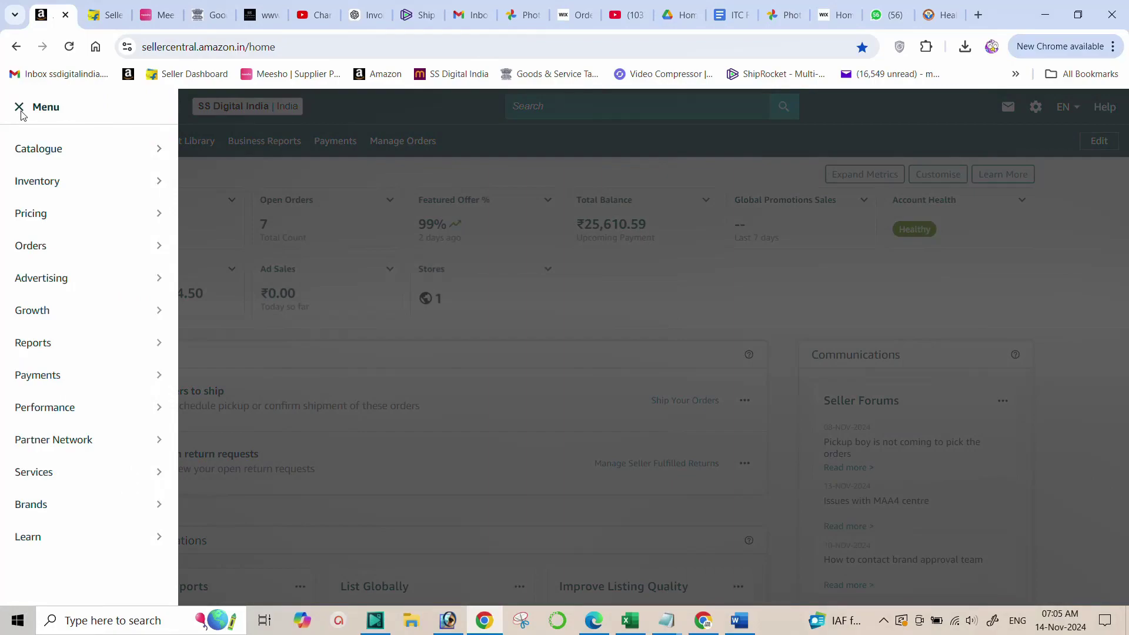
mouse_move(34, 284)
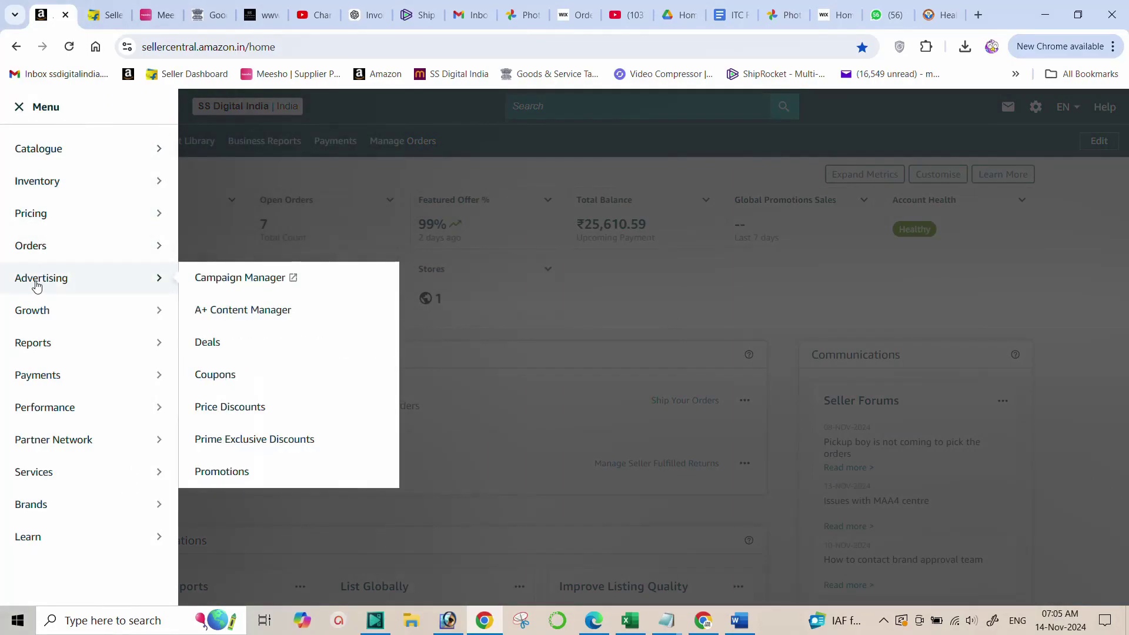
click(242, 279)
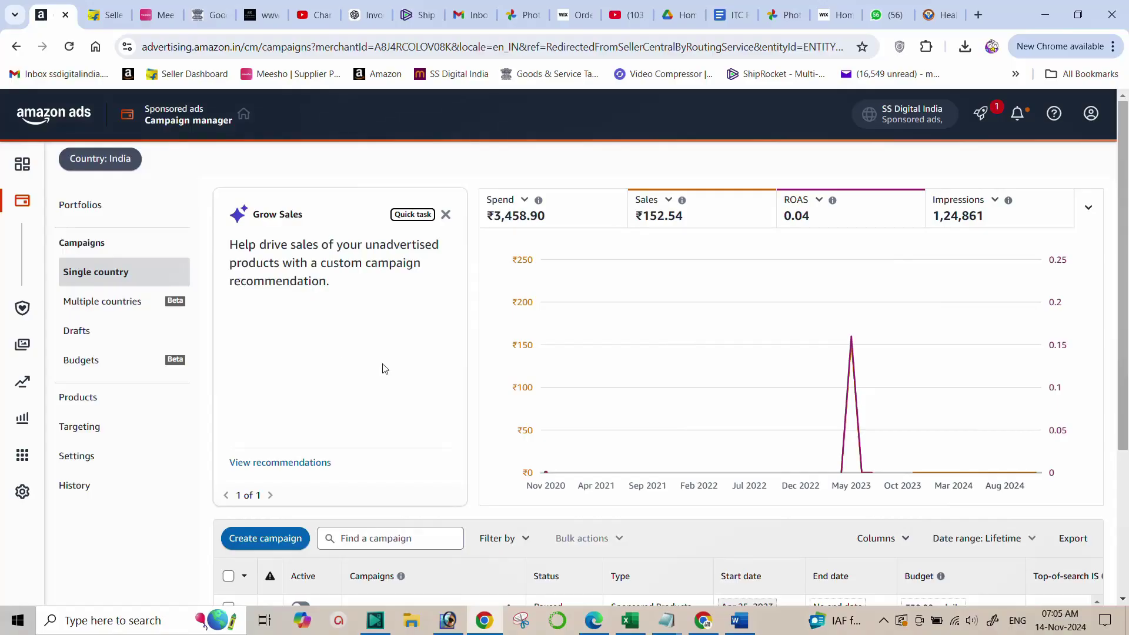
click(267, 544)
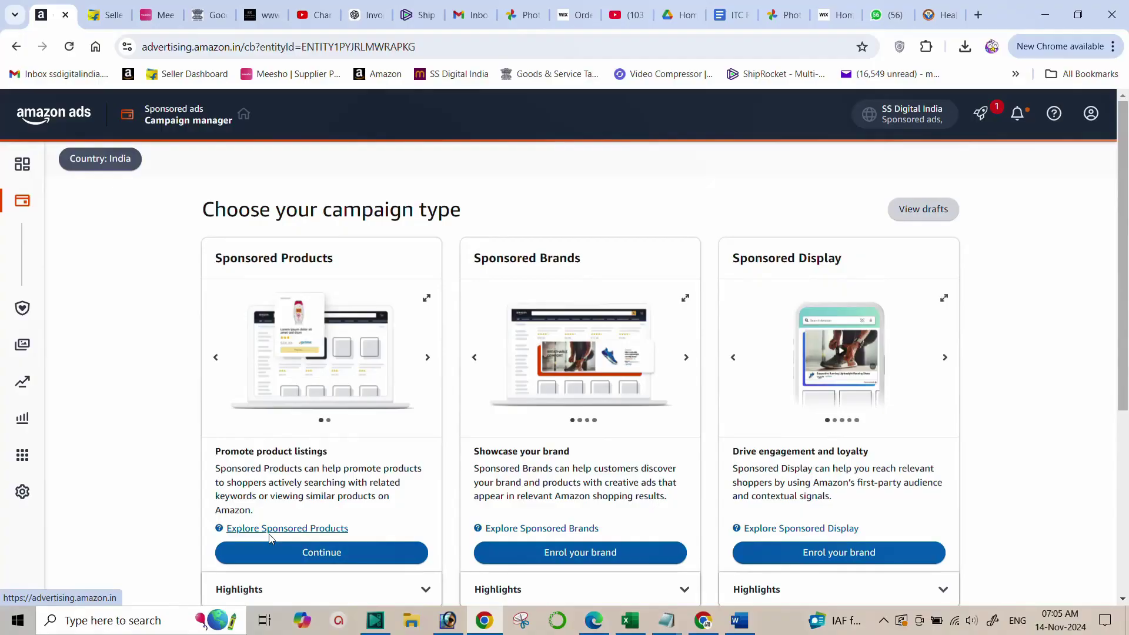
- Look over the available campaign types and browse the ad previews for Sponsored Display and Sponsored Products
scroll(430, 495, down, 5)
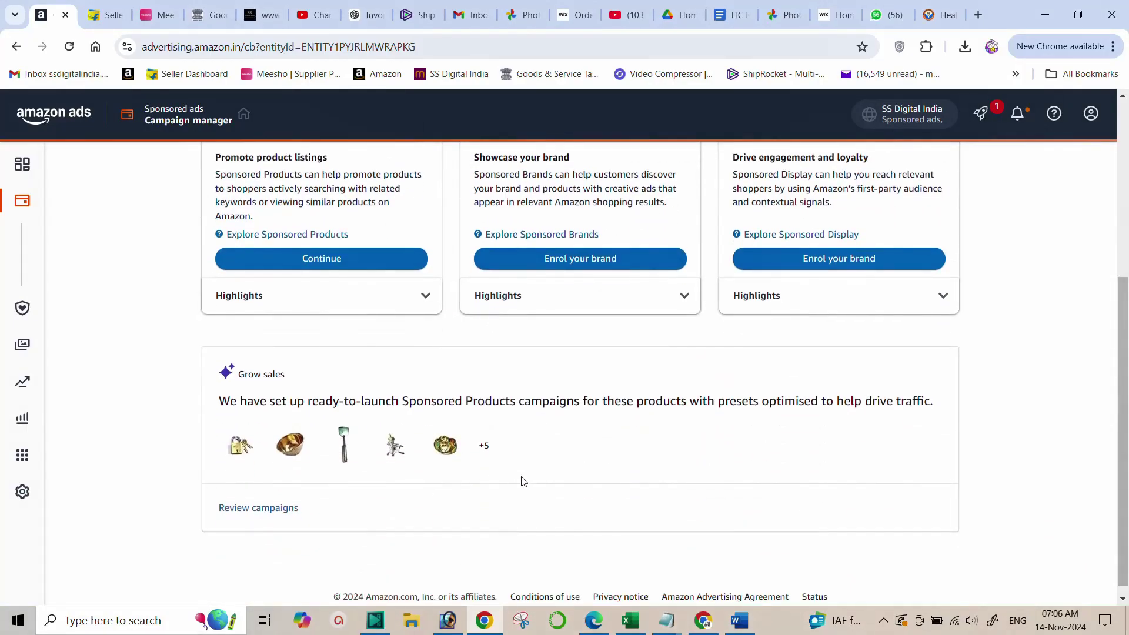
scroll(523, 481, up, 5)
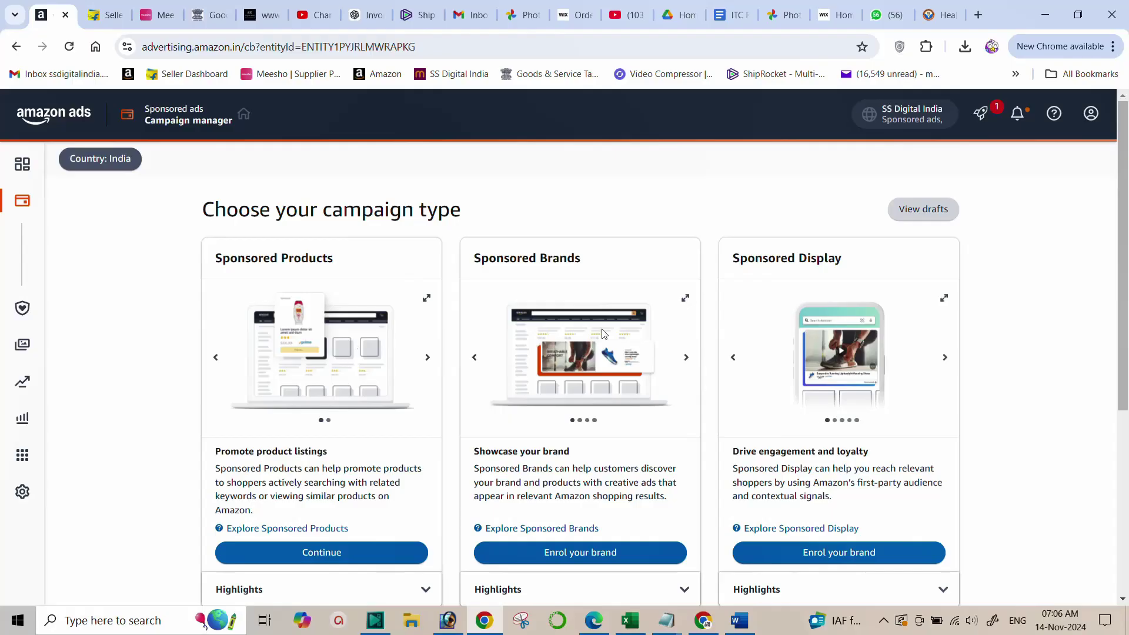
click(946, 360)
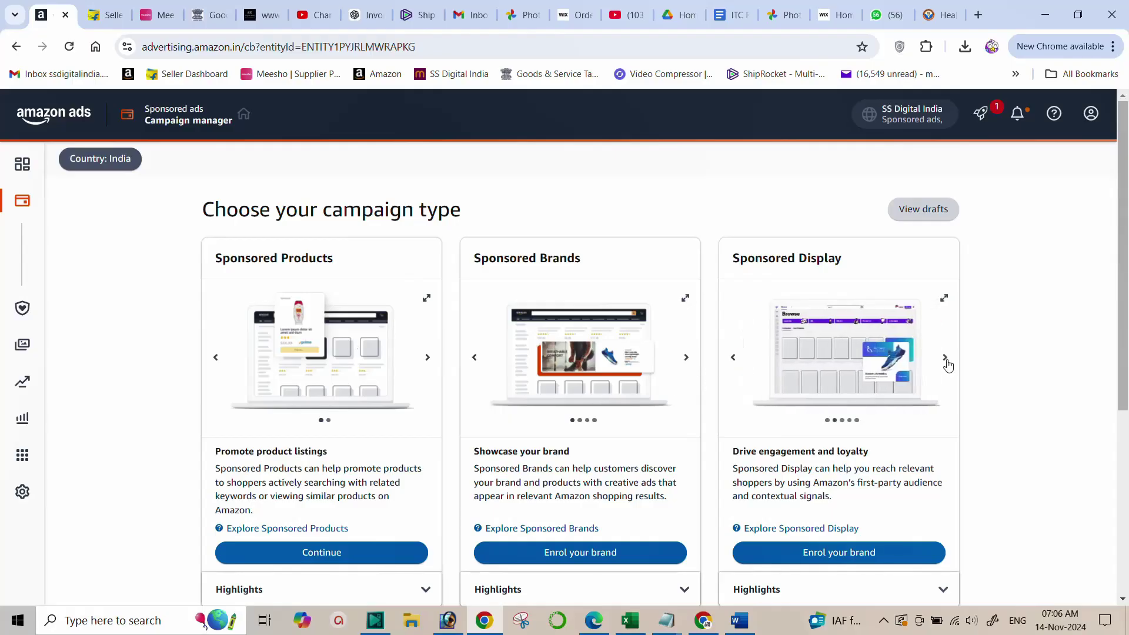
click(428, 363)
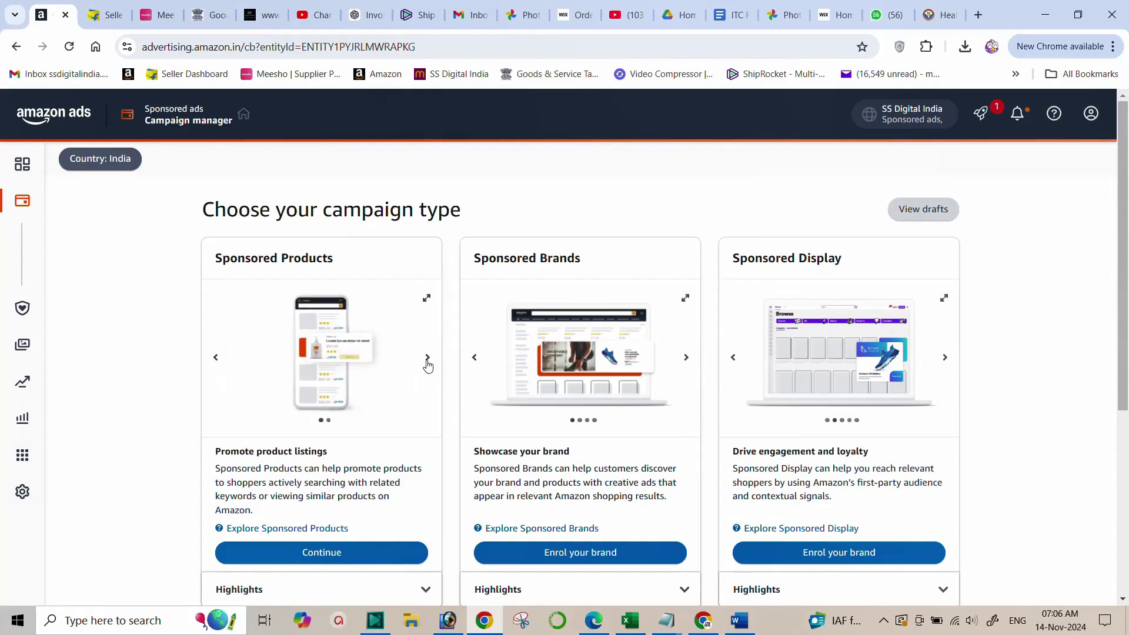
click(427, 363)
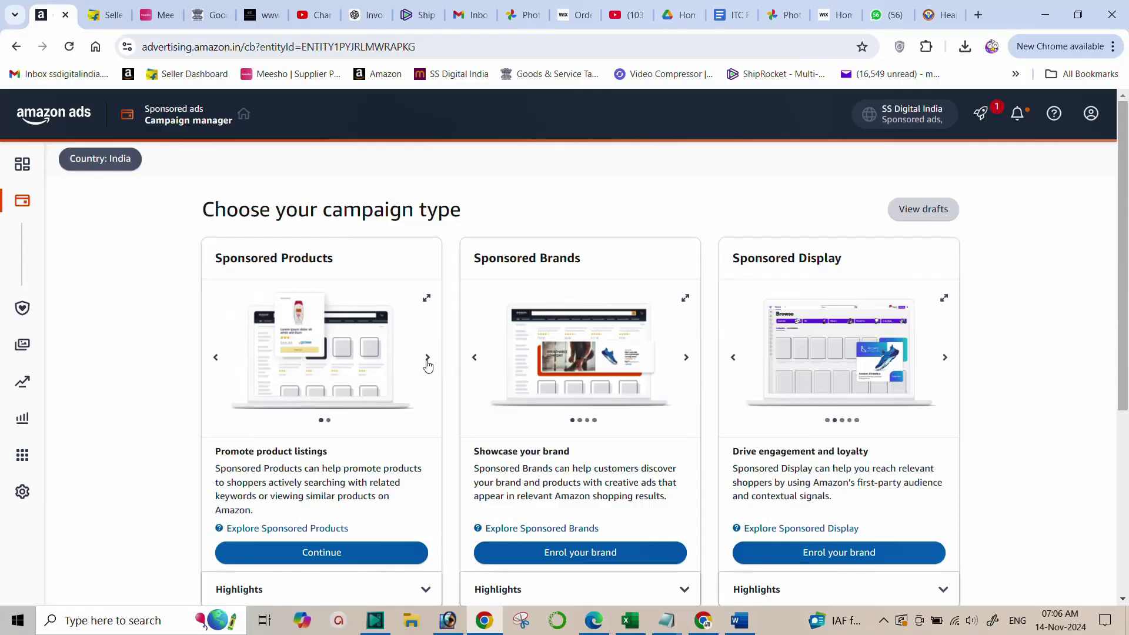
- Open the ready-to-launch Sponsored Products campaigns for review and look through the whole list of suggested campaigns
scroll(469, 336, down, 5)
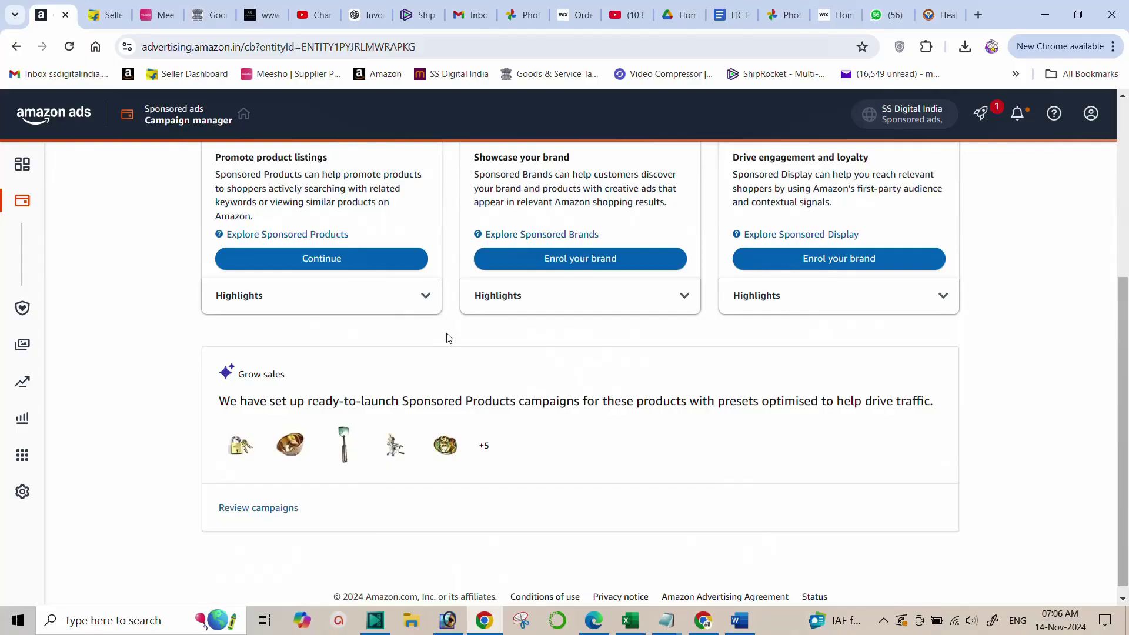
click(262, 516)
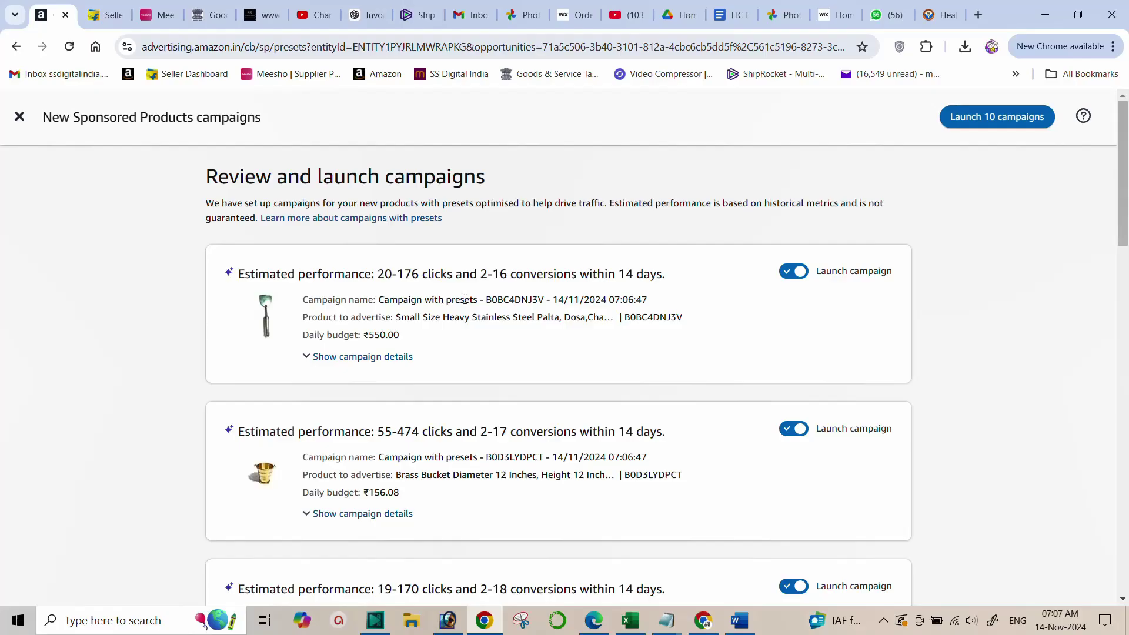
scroll(451, 365, down, 7)
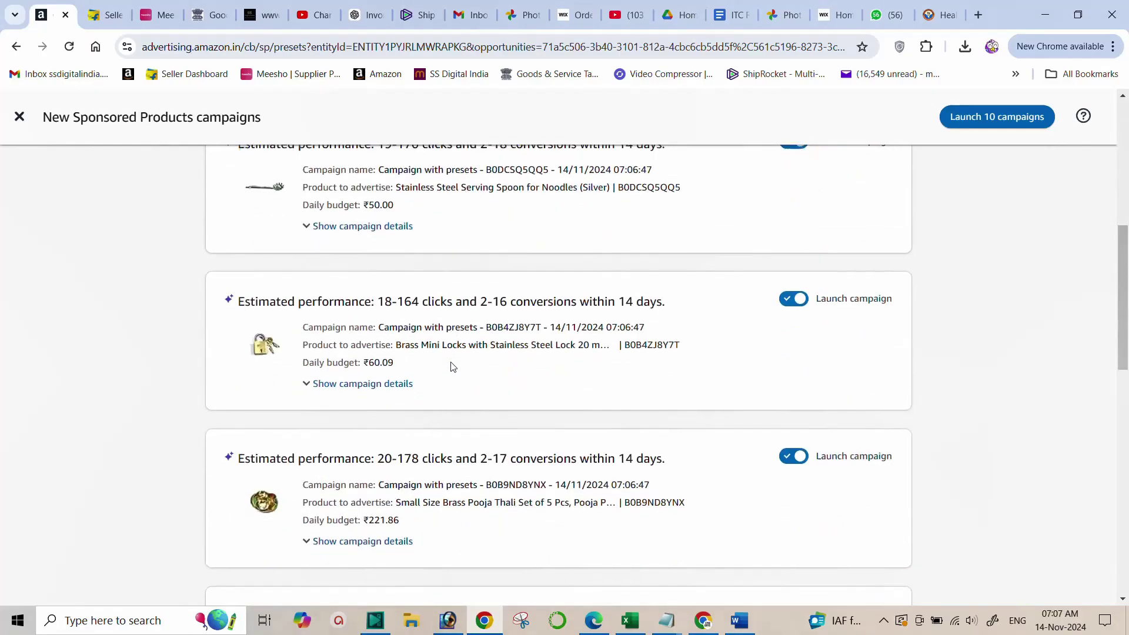
scroll(451, 365, down, 13)
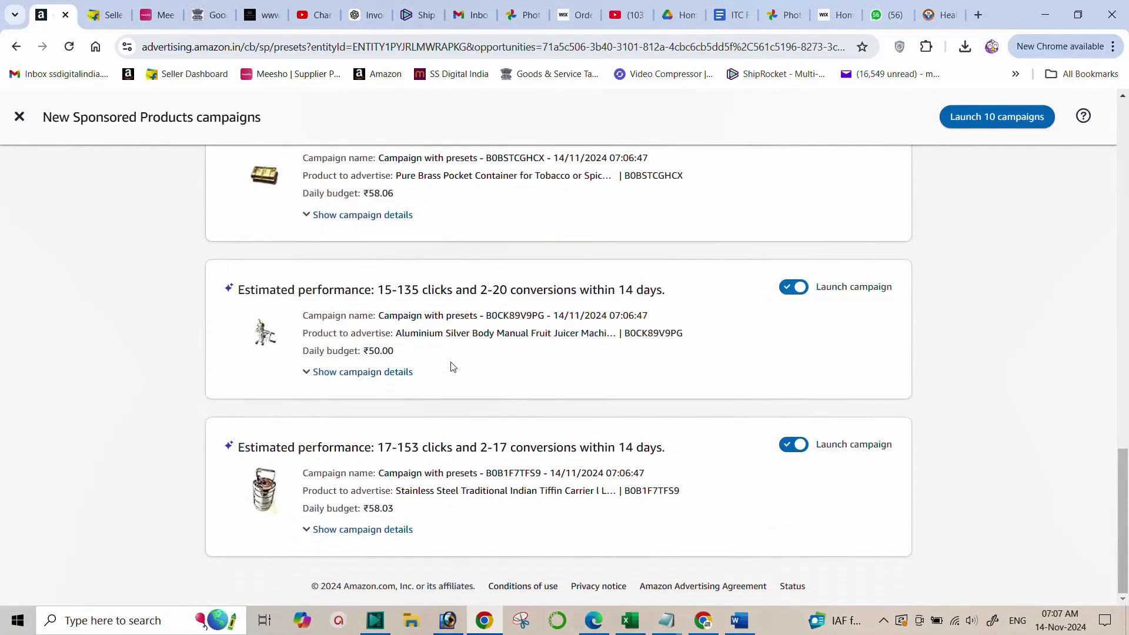
scroll(451, 366, up, 13)
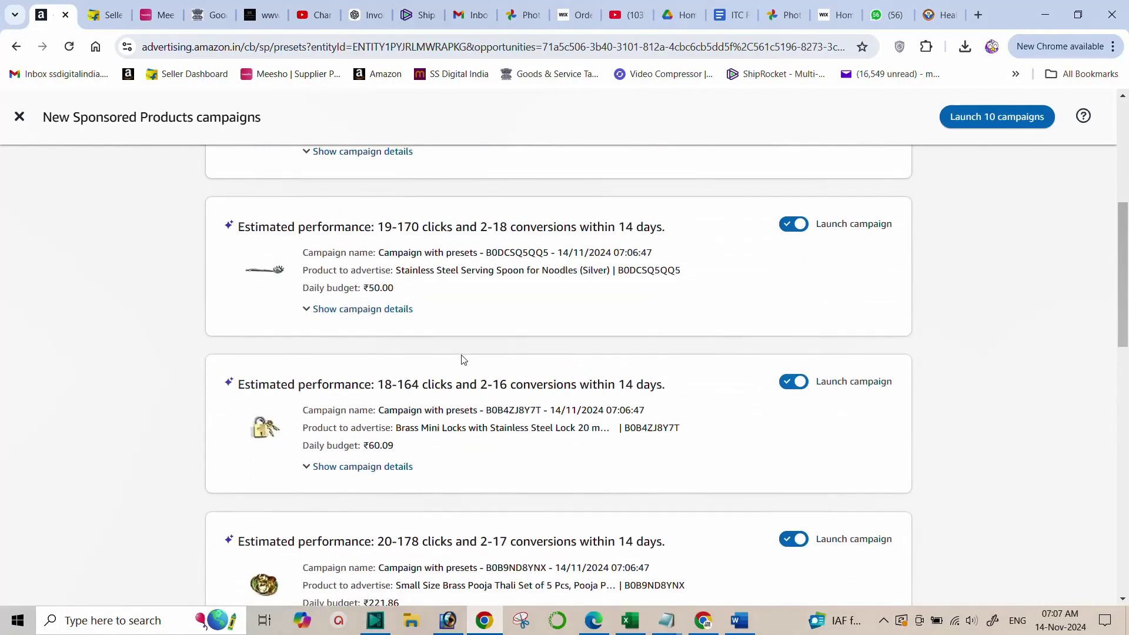
scroll(461, 359, up, 5)
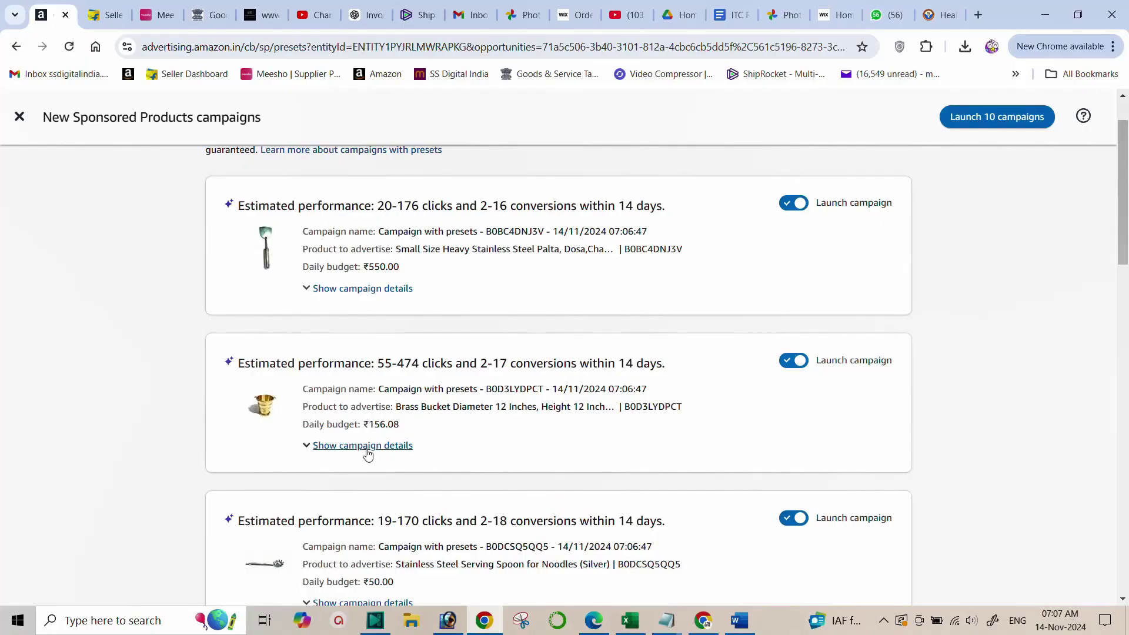
- Show the campaign details for the 12-inch brass bucket and view its product page, returning to the campaign review
click(364, 445)
scroll(462, 438, down, 4)
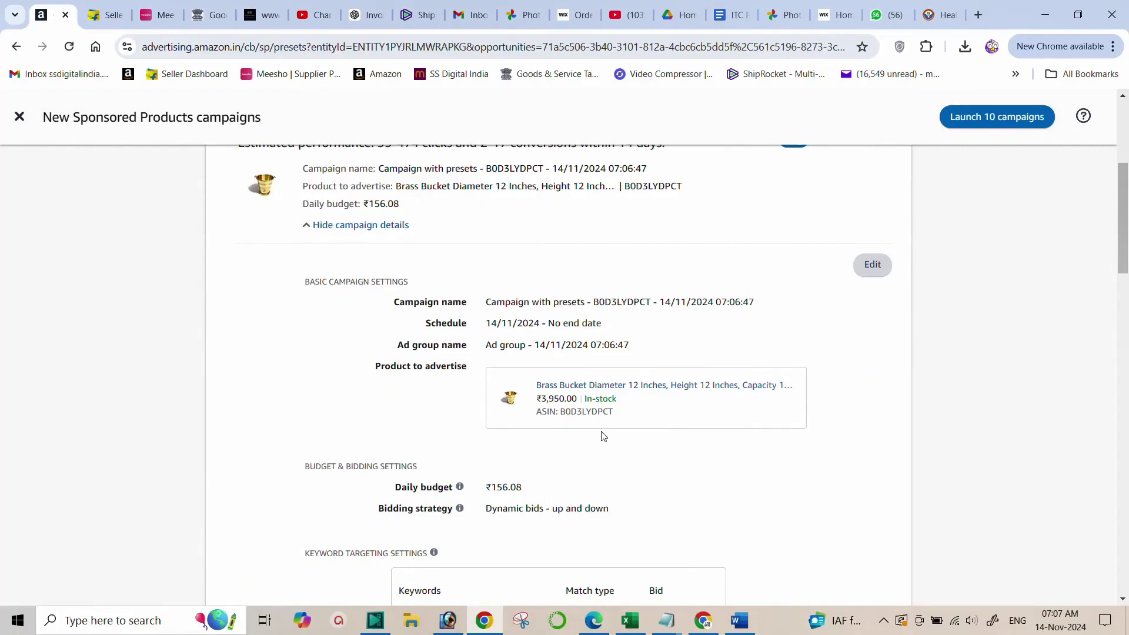
click(634, 390)
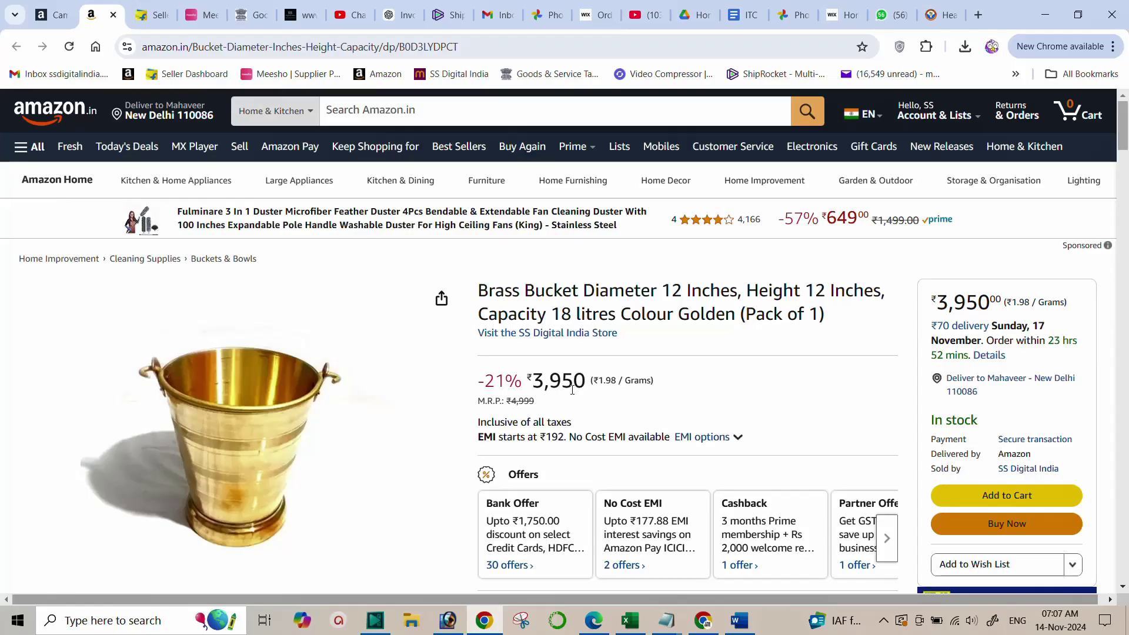
key(ctrl+shift+Tab)
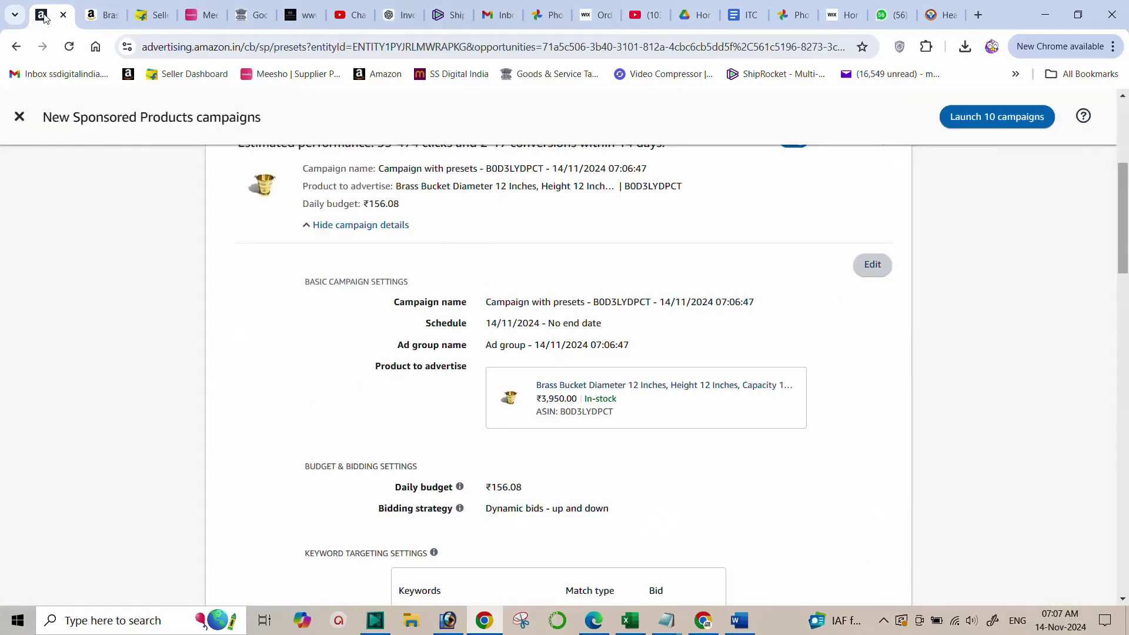
- Examine the brass bucket campaign's settings and its targeted keywords with their bids, focusing on "brass bucket with lid"
scroll(450, 271, up, 2)
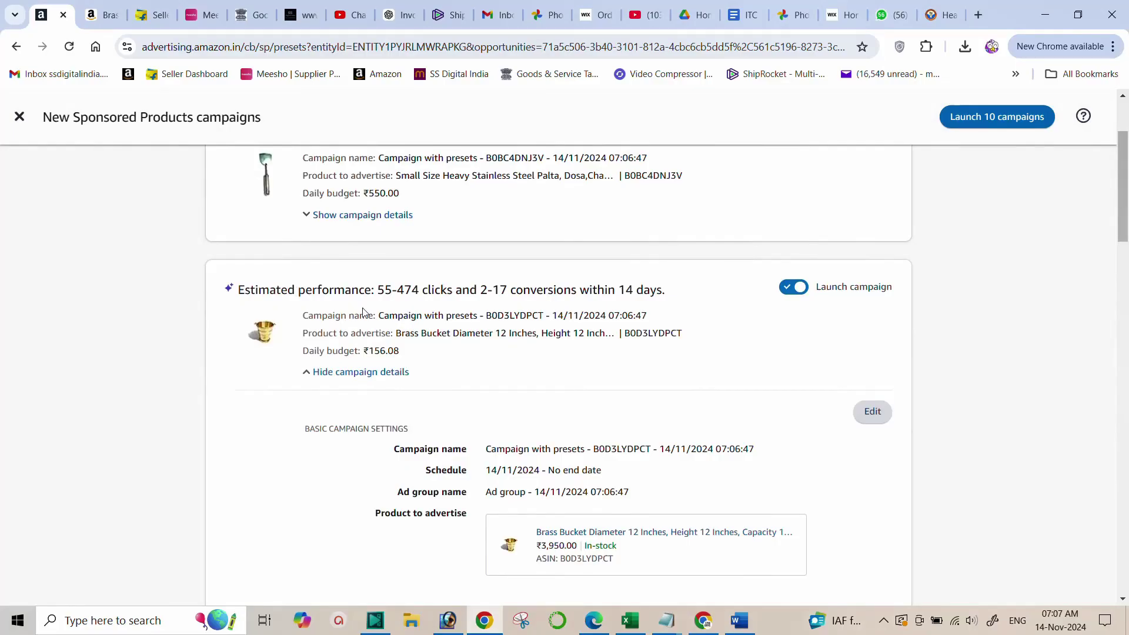
scroll(416, 336, down, 3)
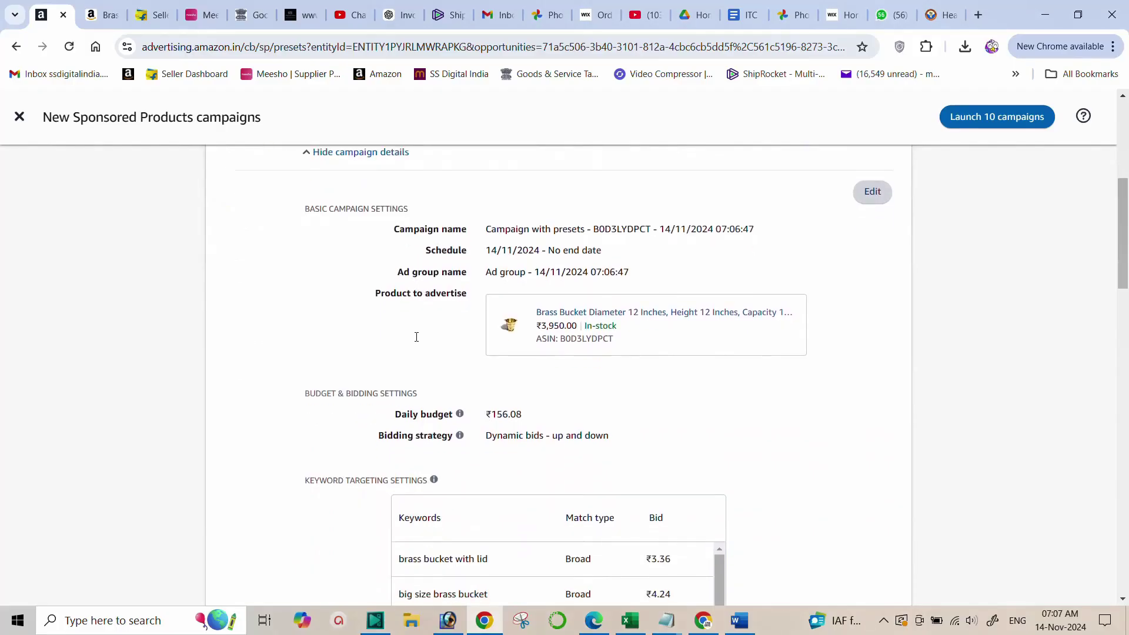
scroll(416, 336, down, 1)
scroll(418, 340, down, 1)
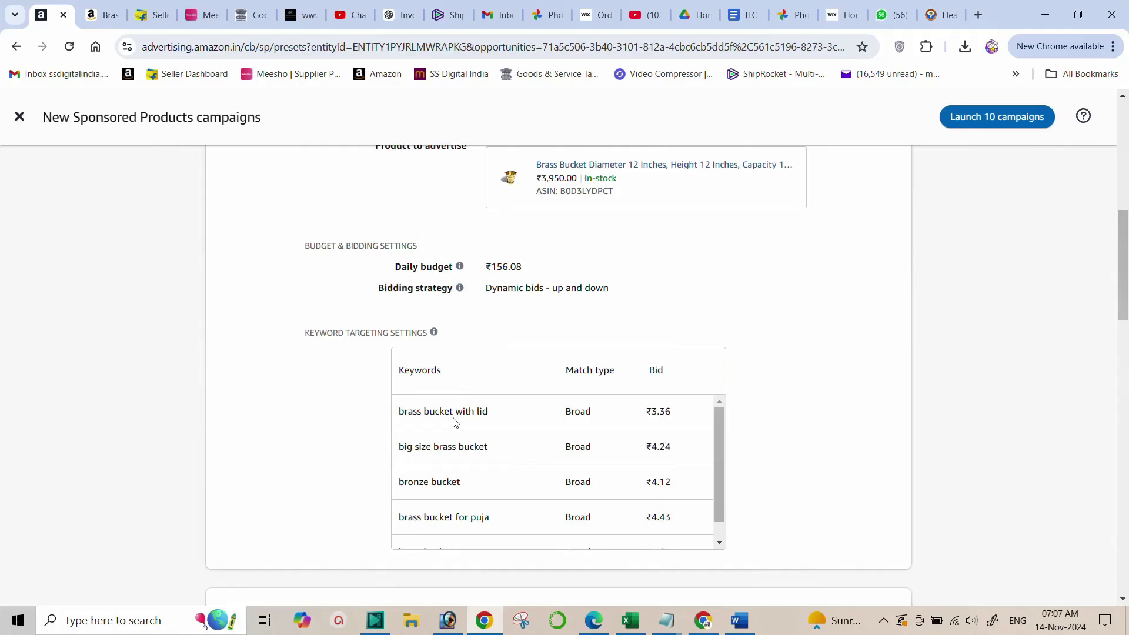
drag(399, 412, 499, 418)
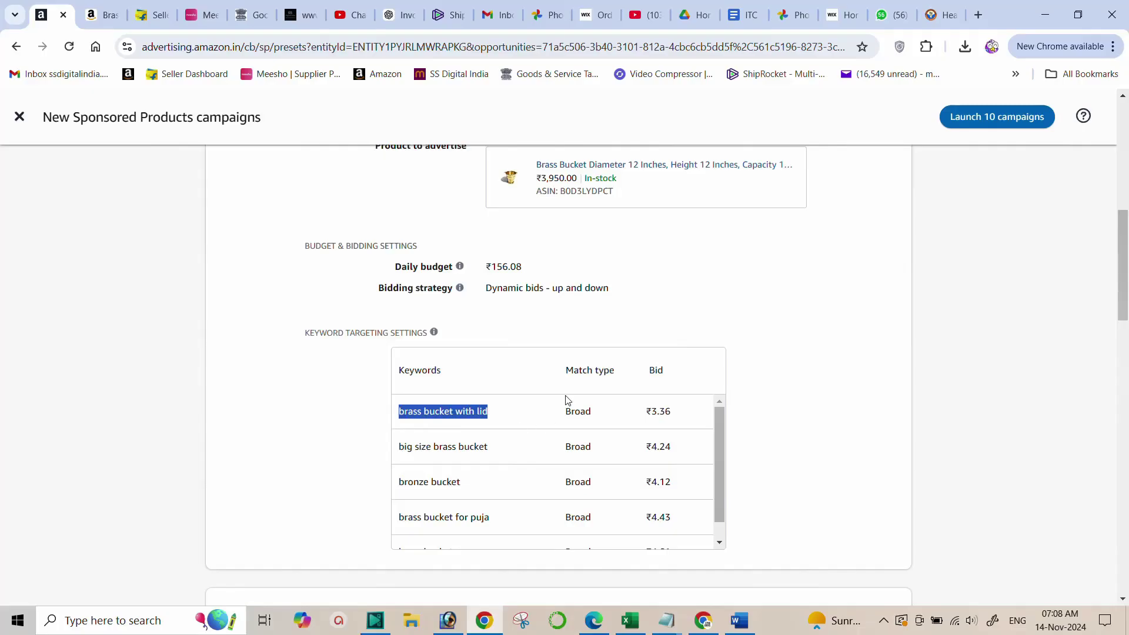
drag(400, 372, 446, 373)
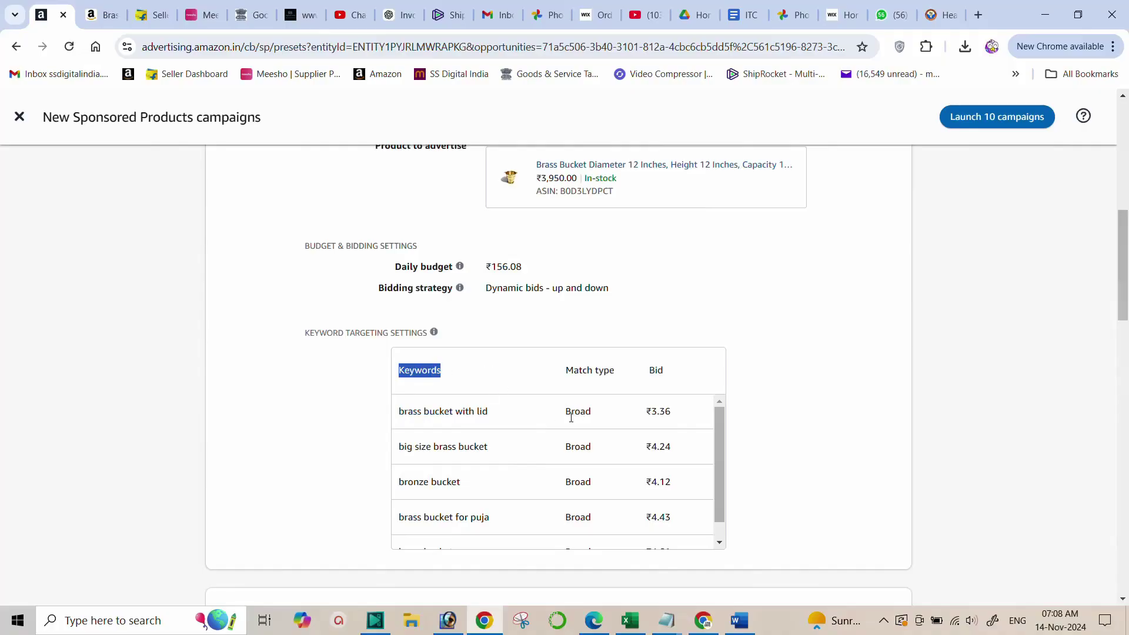
drag(648, 371, 671, 375)
scroll(456, 414, down, 1)
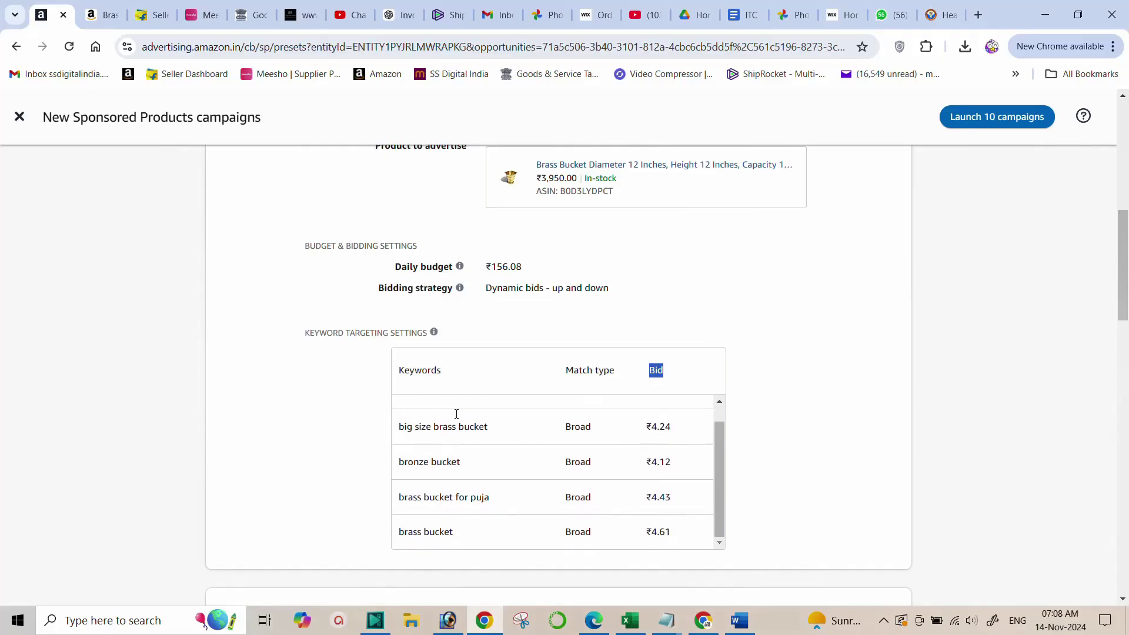
scroll(449, 424, up, 1)
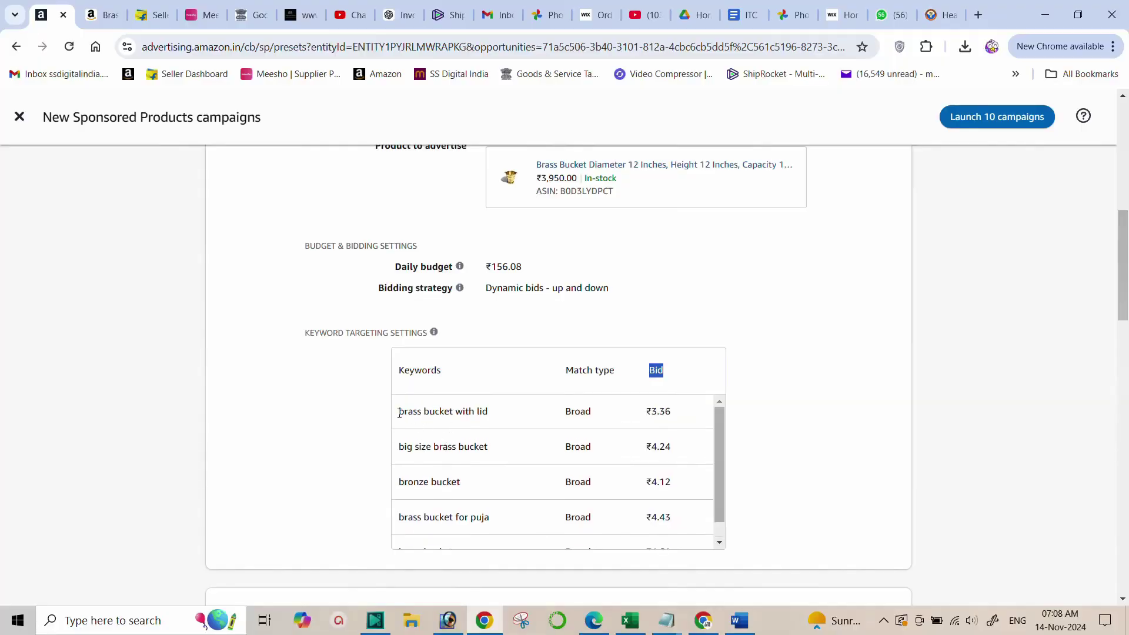
drag(400, 412, 488, 421)
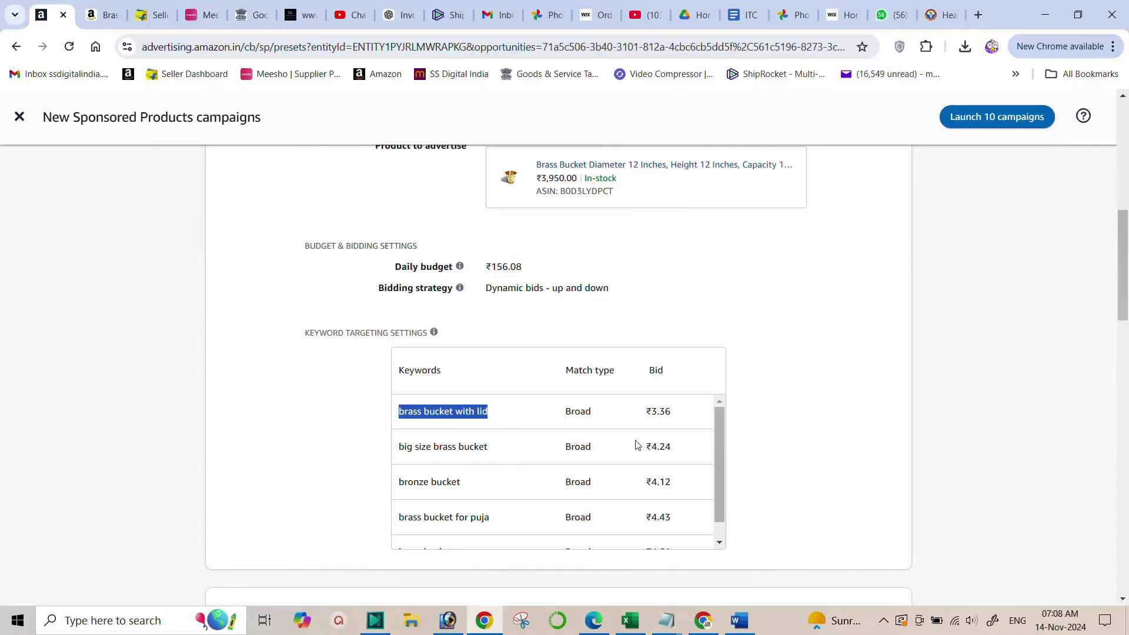
drag(651, 415, 675, 414)
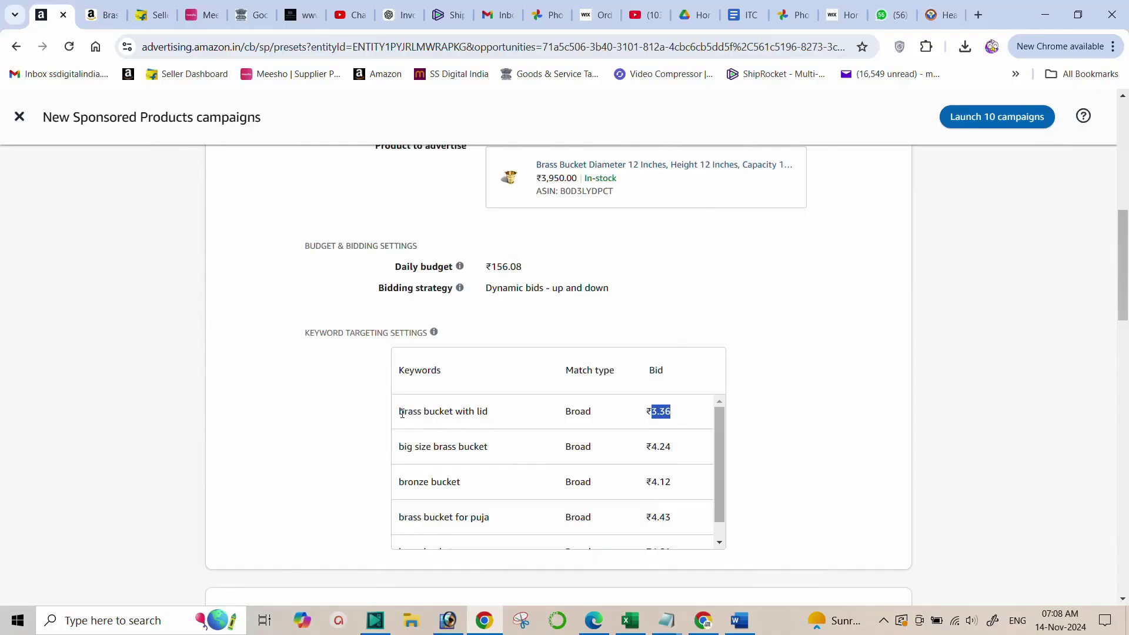
drag(401, 413, 494, 416)
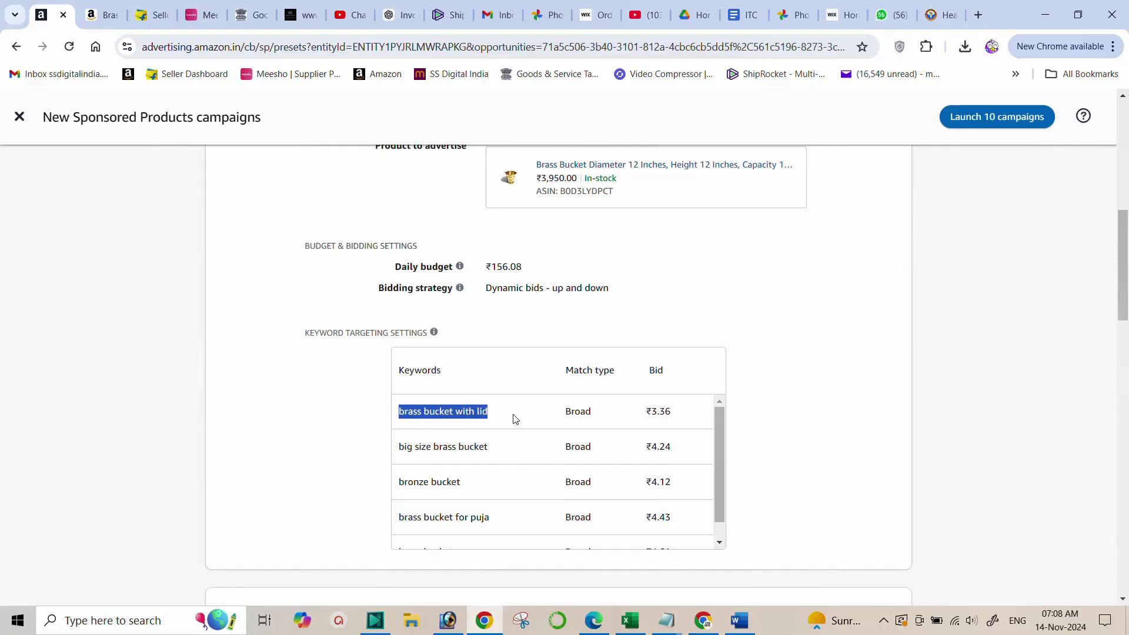
- Open a Chrome guest window and load amazon.in in it
click(994, 50)
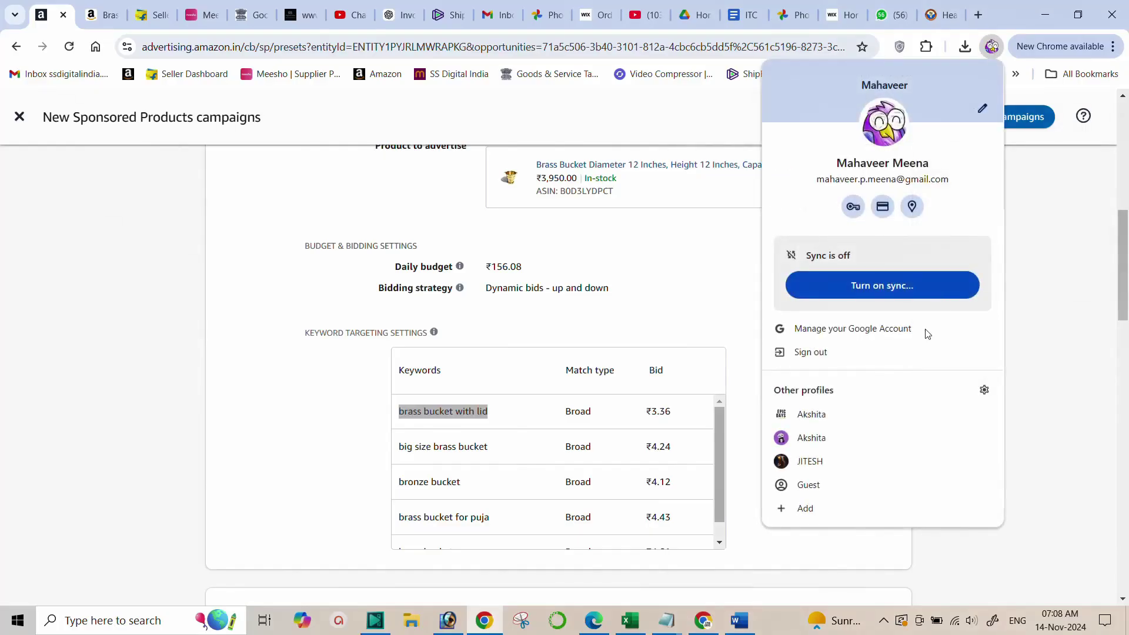
click(806, 484)
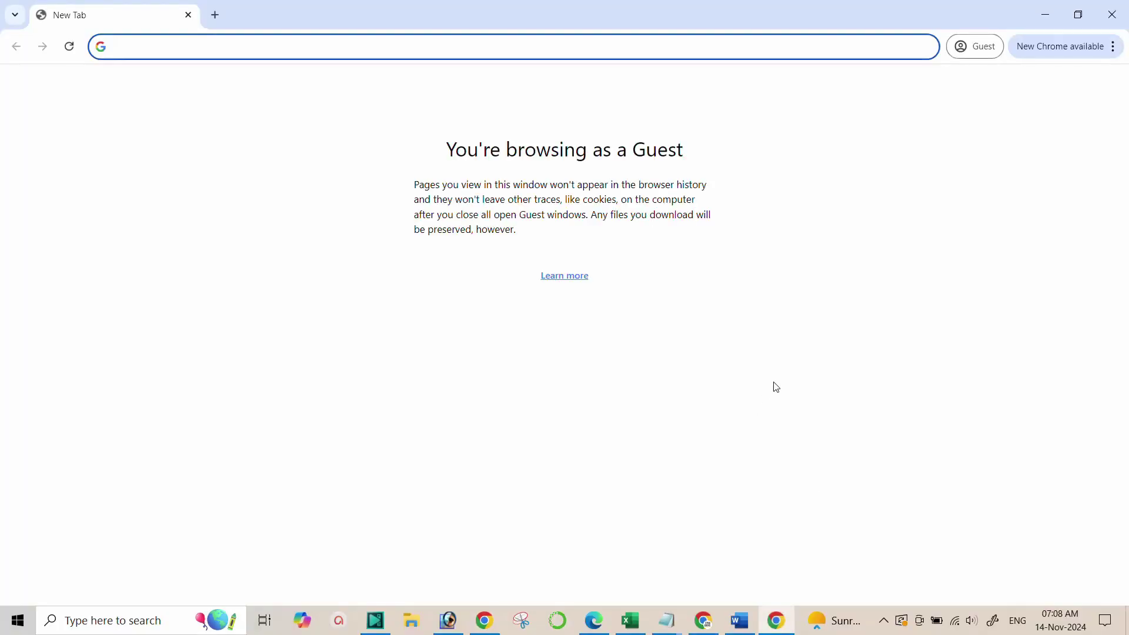
text(amazo)
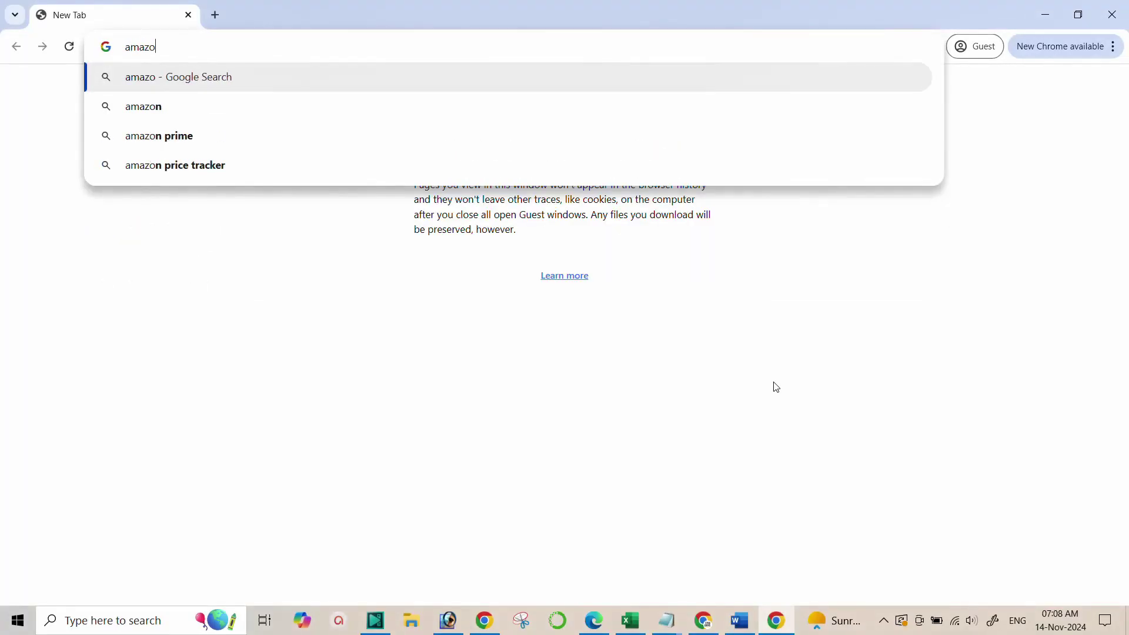
text(n.o)
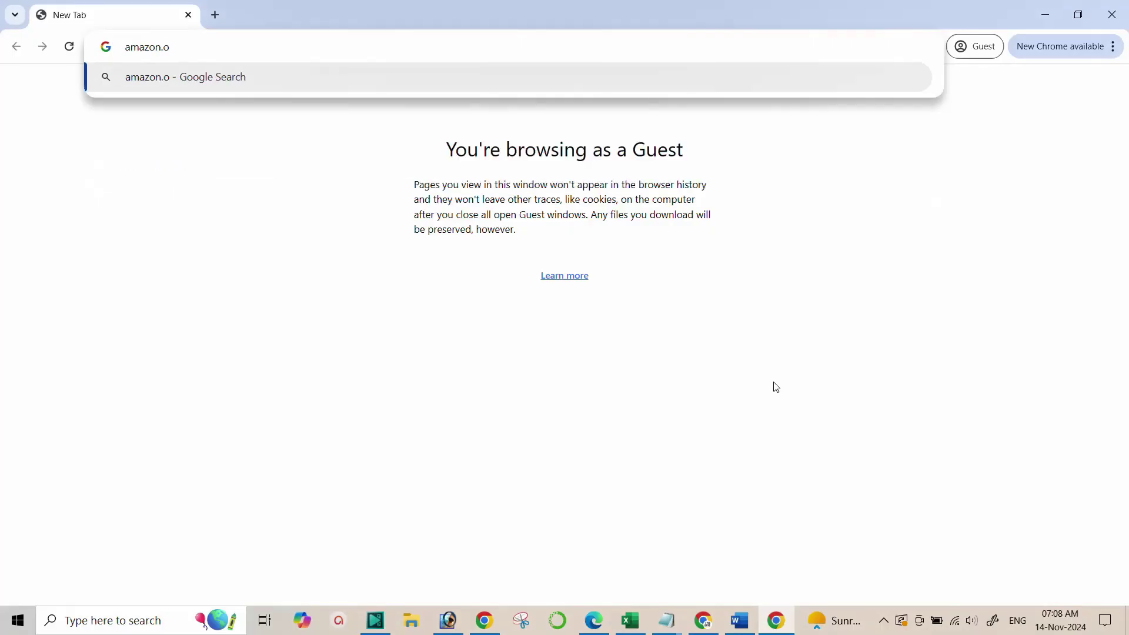
key(BackSpace)
text(in)
key(Return)
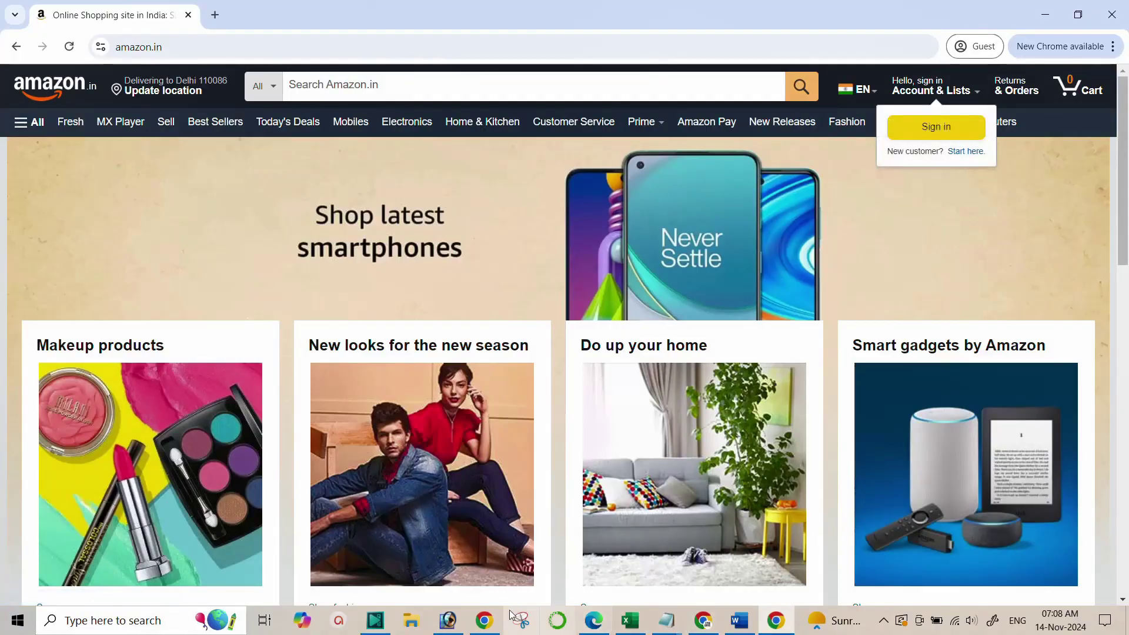
- Return to the campaign review window and copy the keyword "brass bucket with lid" from the keyword targeting list
click(486, 621)
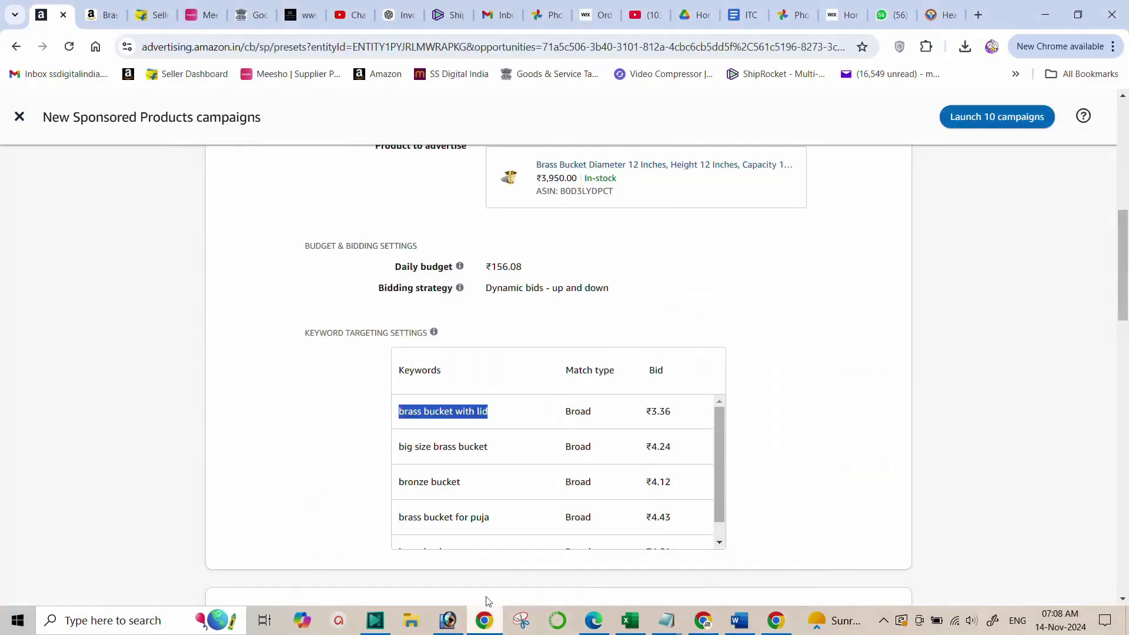
right_click(444, 412)
click(471, 426)
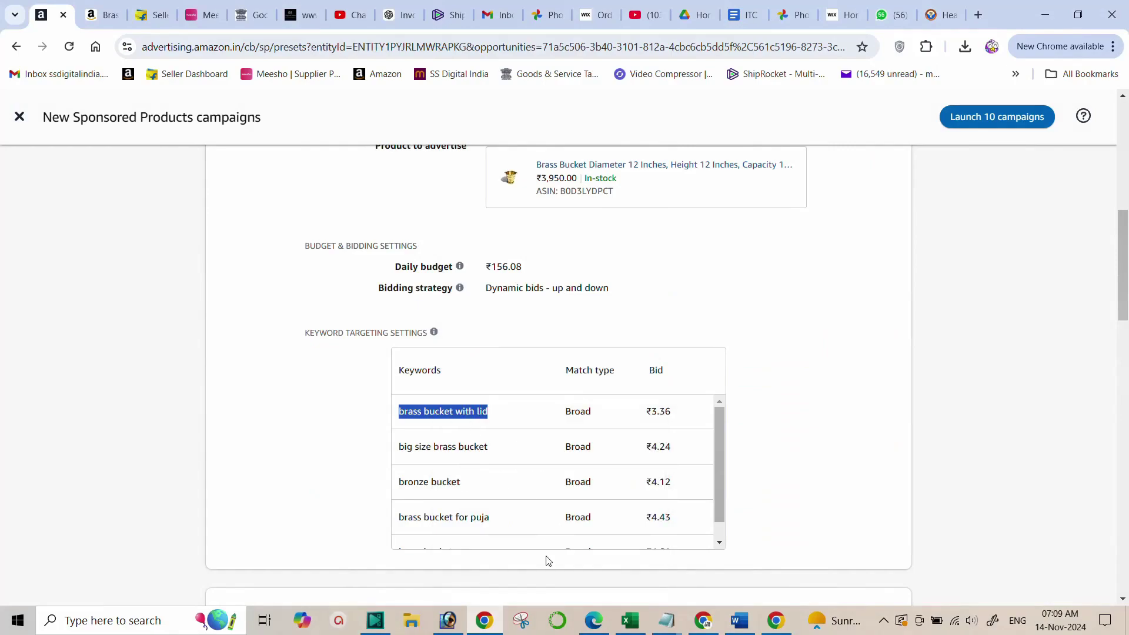
- Switch to the guest window, search Amazon.in for "brass bucket with lid" and view the top-ranked product listings
click(776, 621)
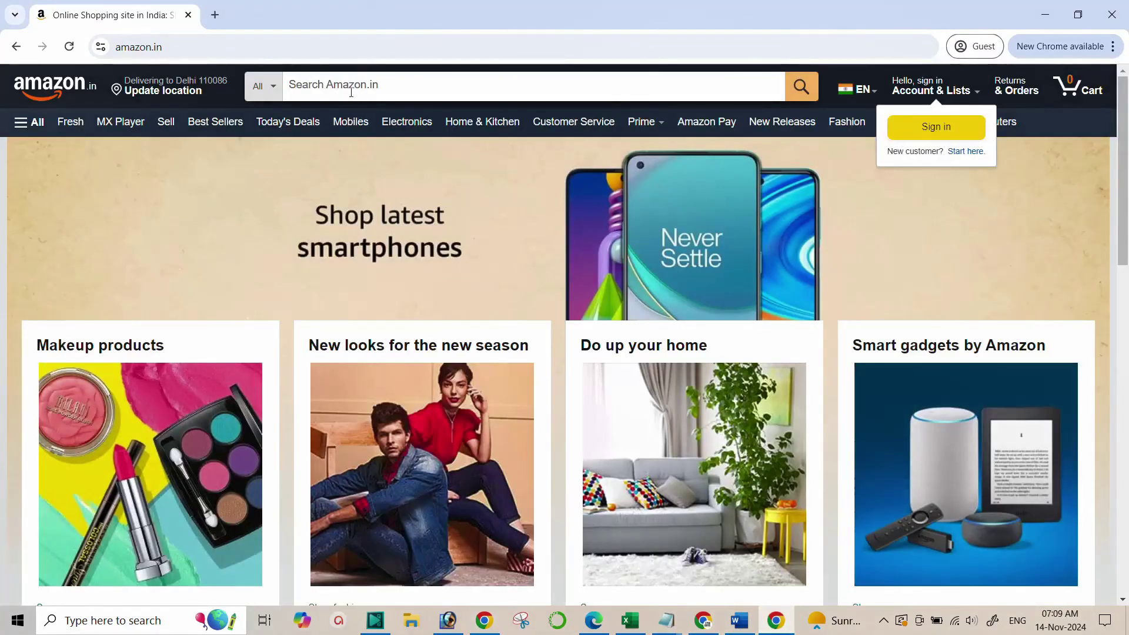
click(332, 91)
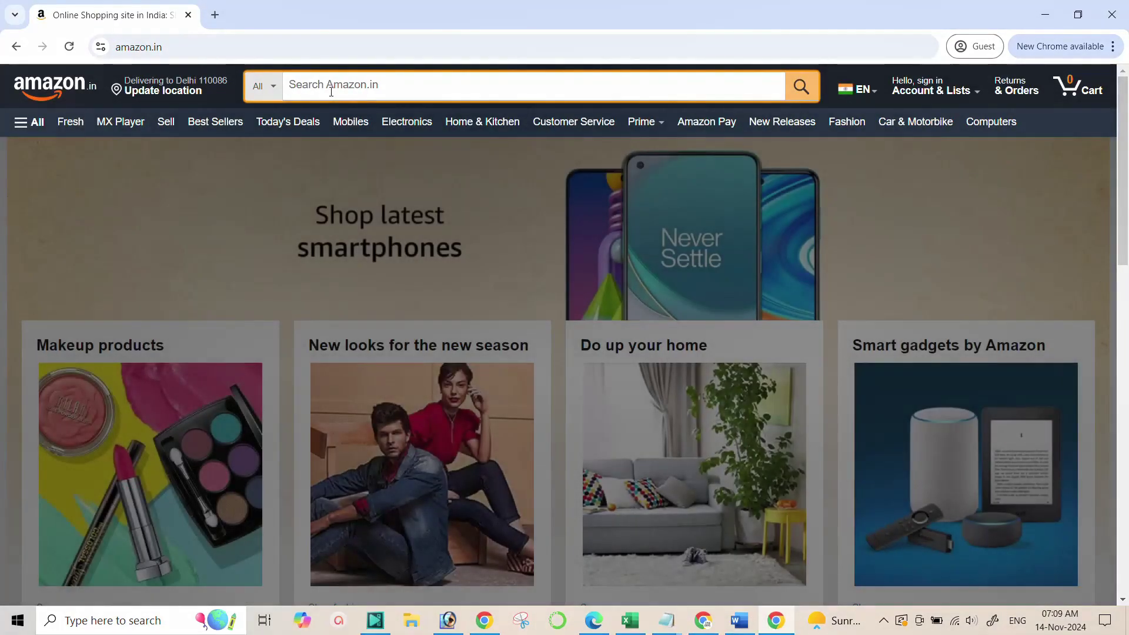
key(ctrl+v)
key(Return)
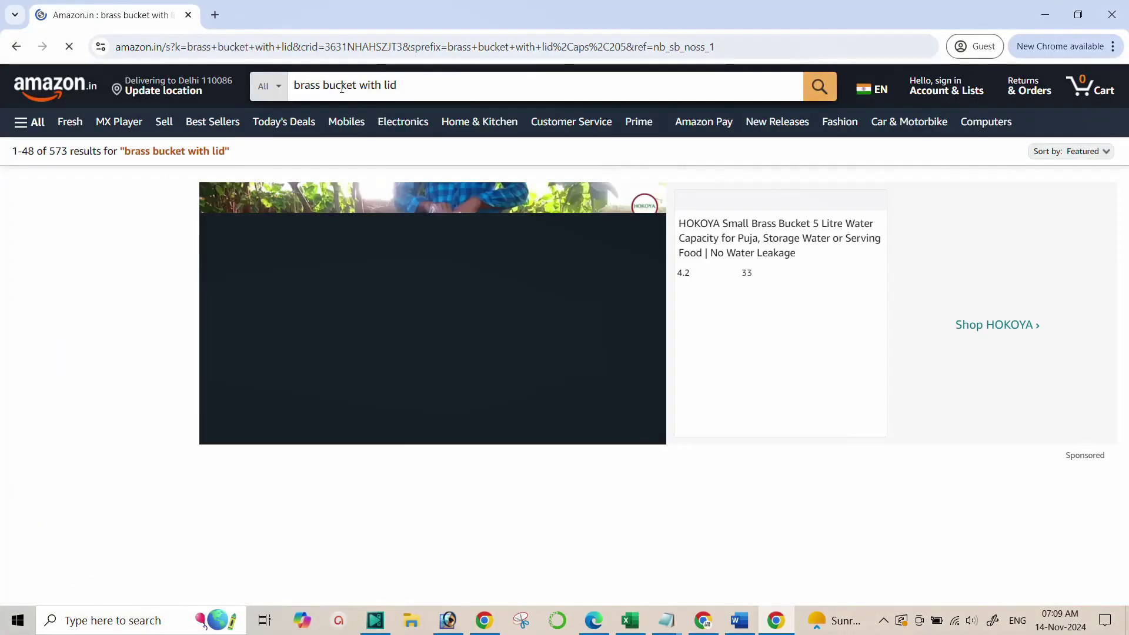
scroll(777, 296, down, 4)
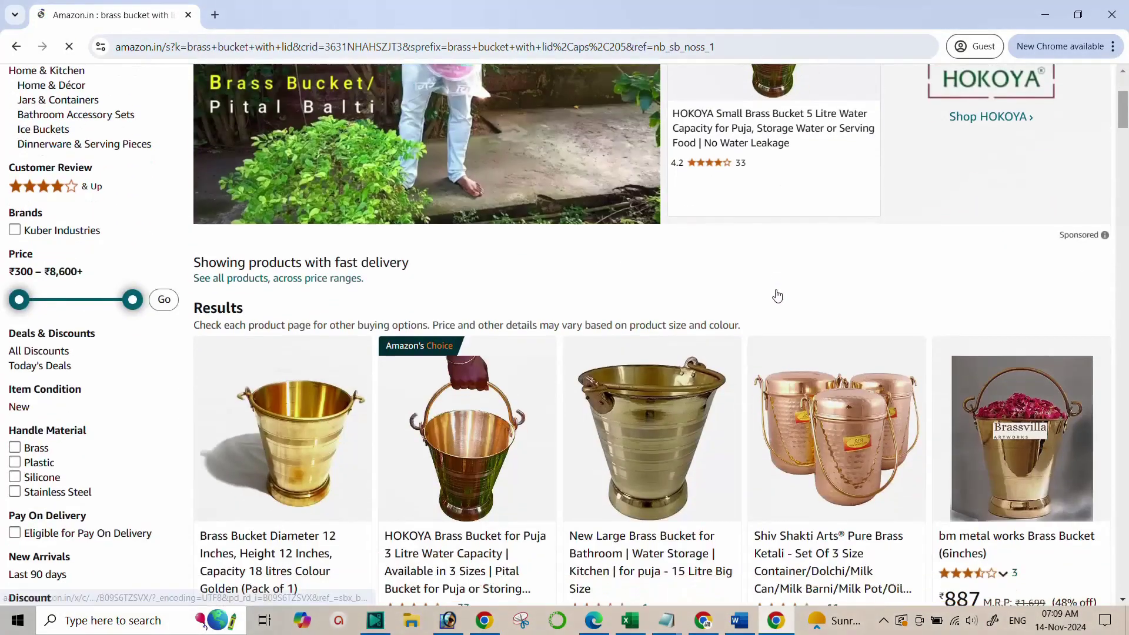
scroll(777, 296, down, 3)
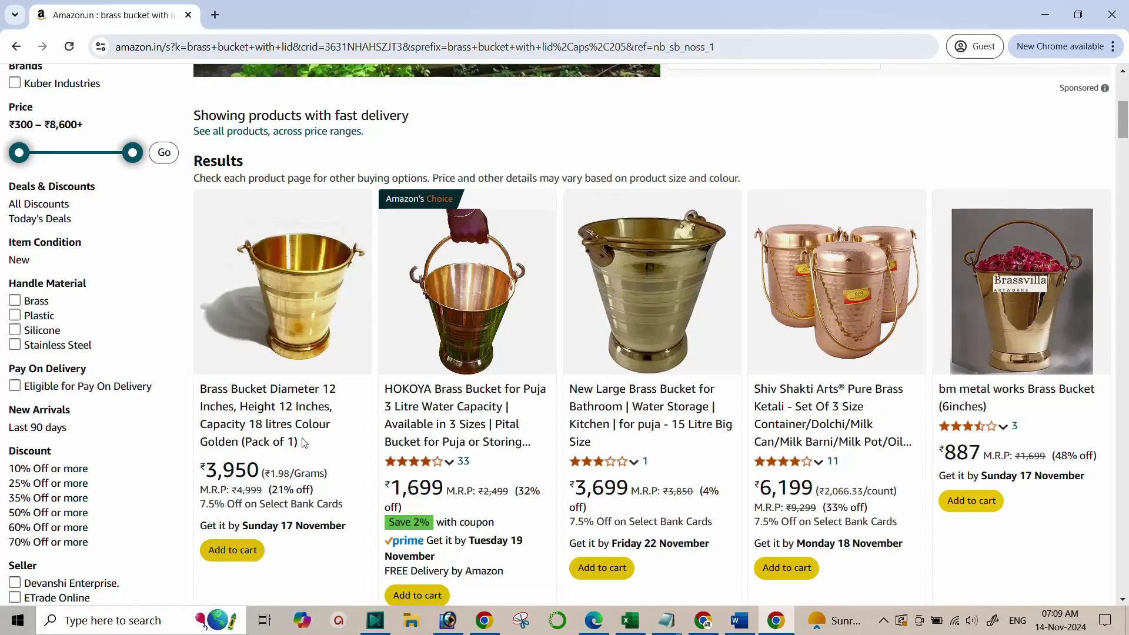
- Return to the campaign review, check the bid for "brass bucket with lid" and copy the keyword "big size brass bucket"
click(484, 620)
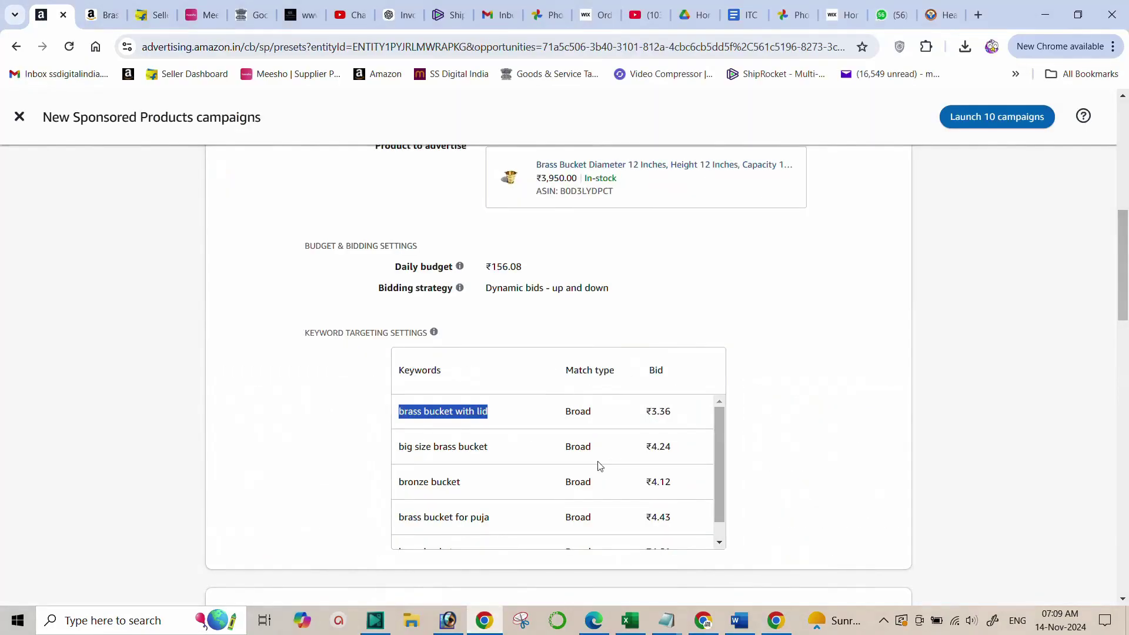
drag(647, 410, 678, 415)
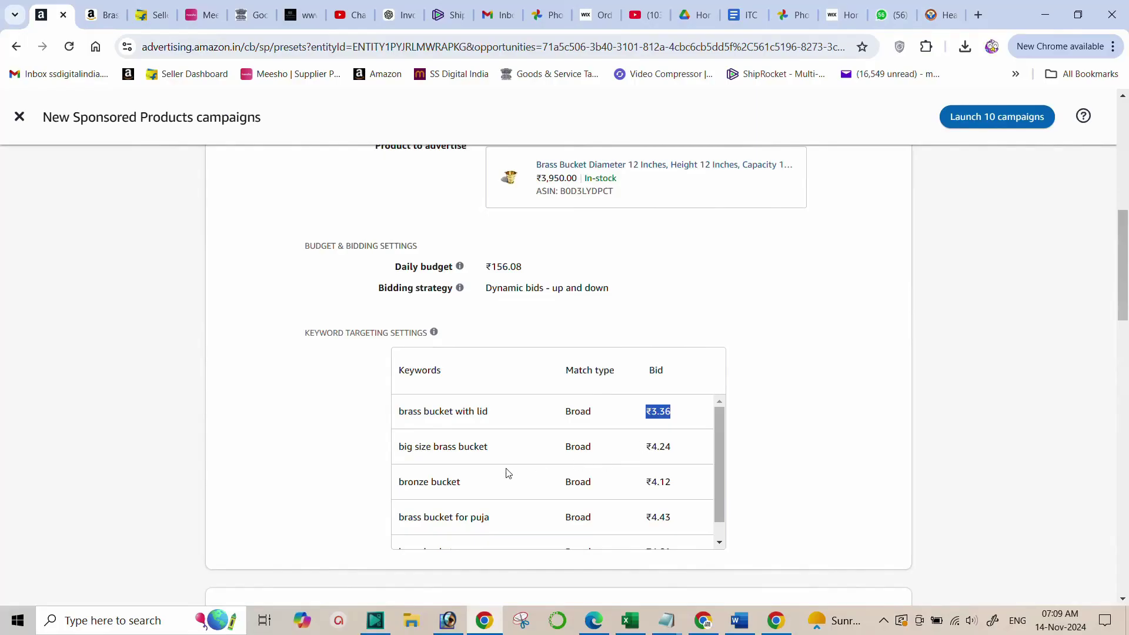
click(493, 451)
drag(492, 451, 399, 450)
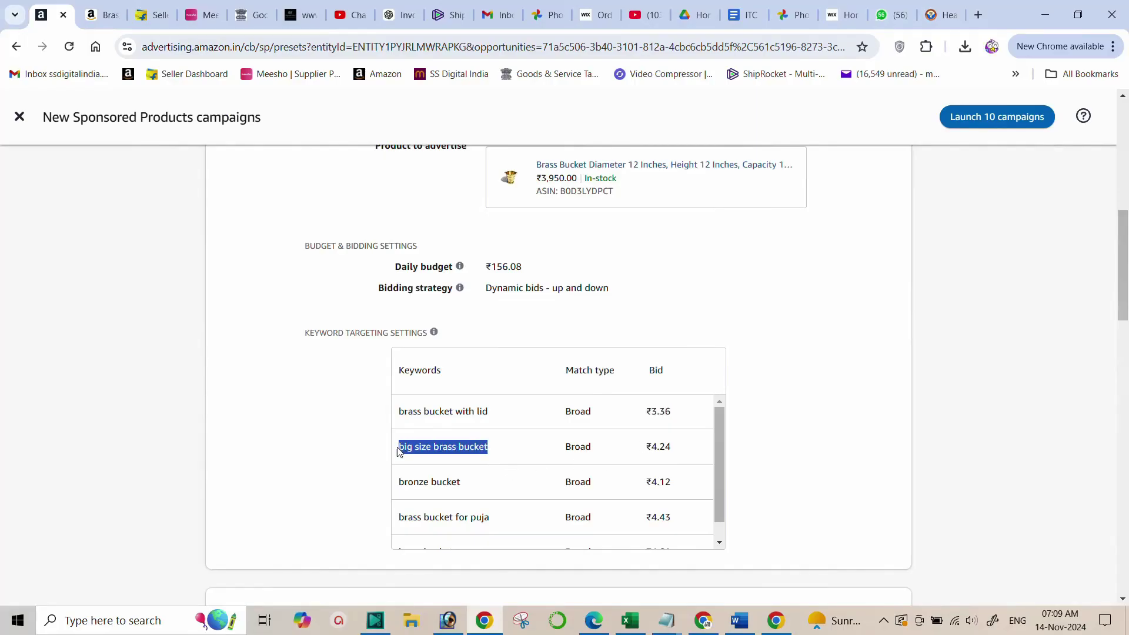
right_click(436, 450)
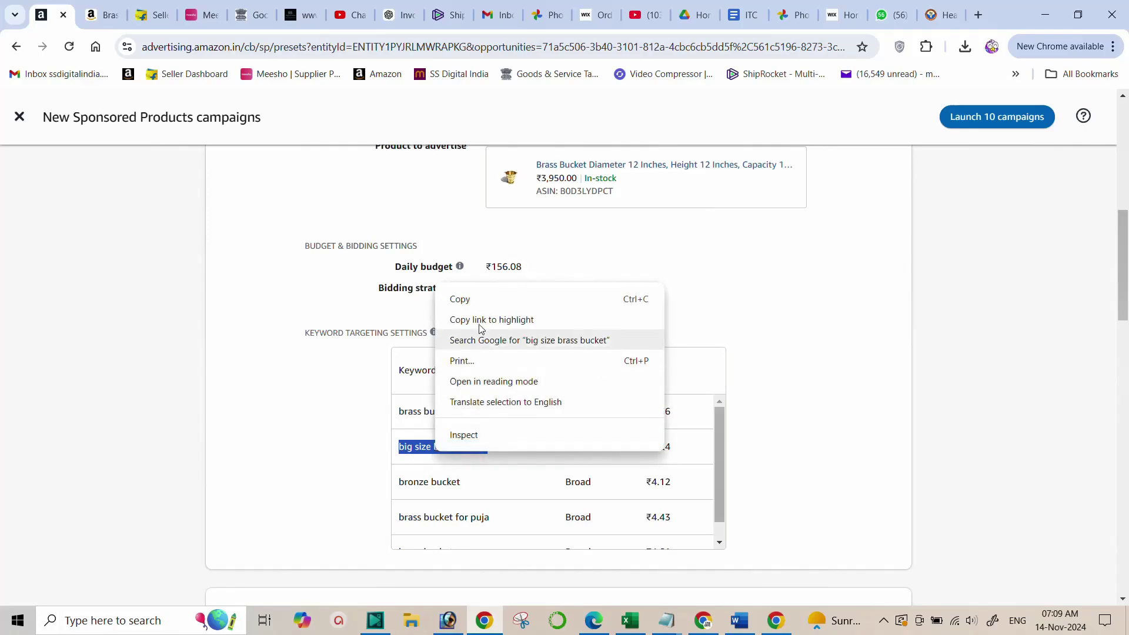
click(474, 298)
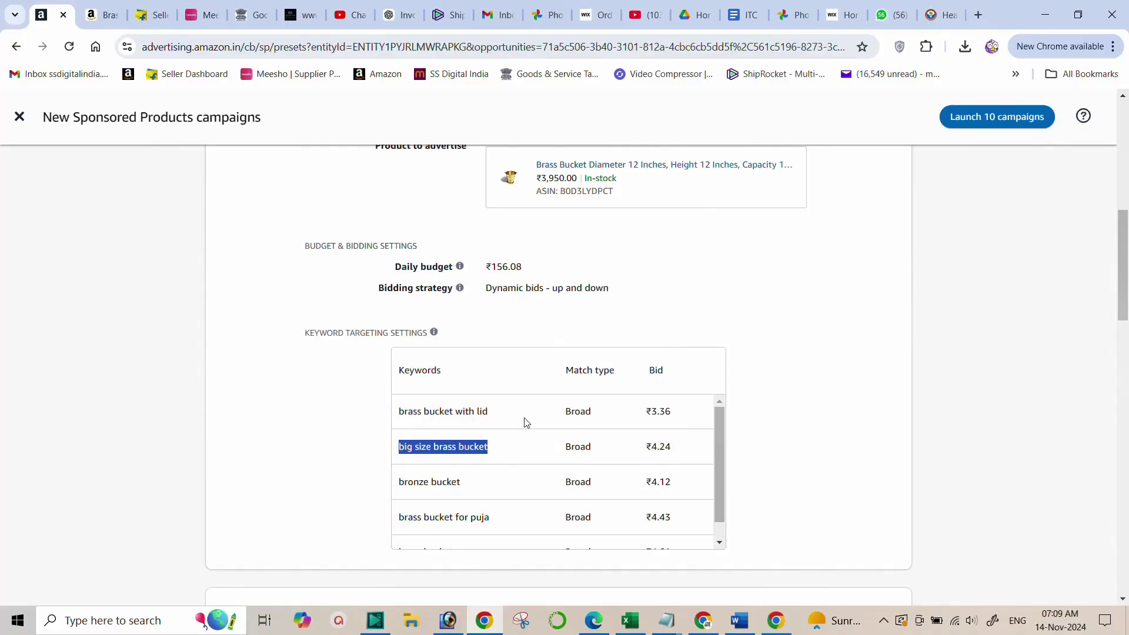
- Switch to the guest window, search Amazon.in for "big size brass bucket" from the home page and view the top listings
click(492, 622)
scroll(317, 141, up, 6)
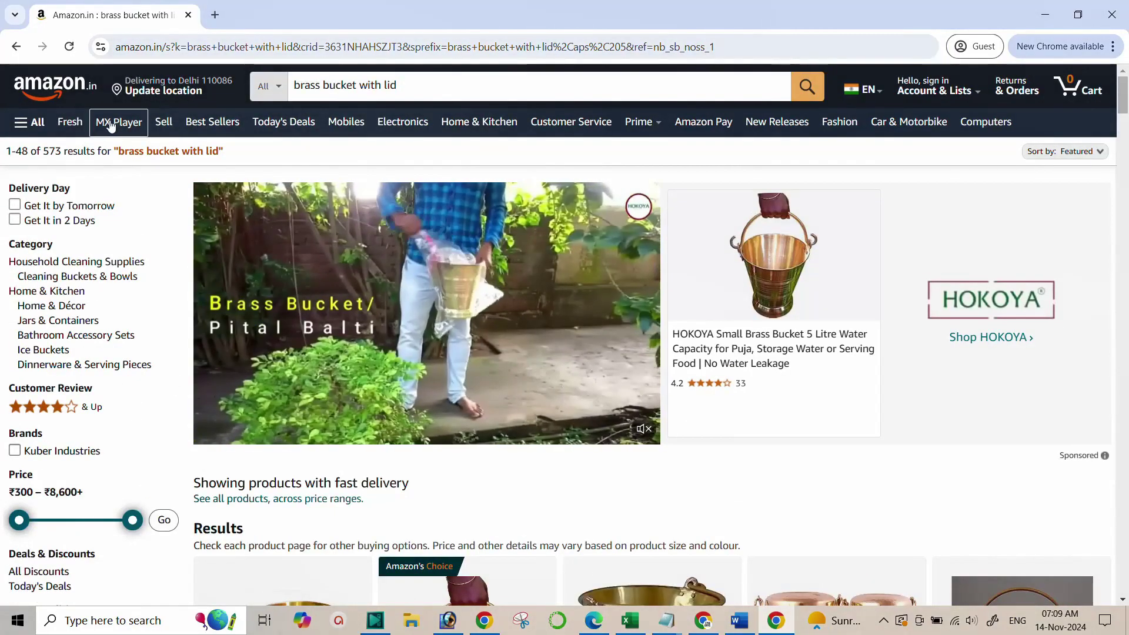
click(55, 89)
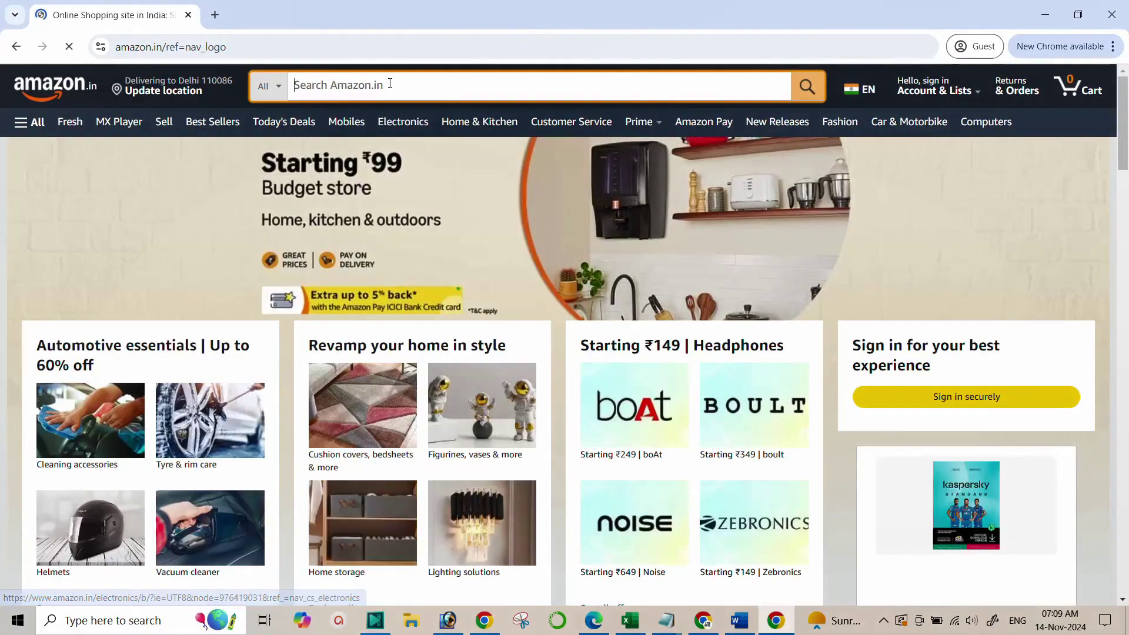
click(387, 84)
text(big size brass bucket)
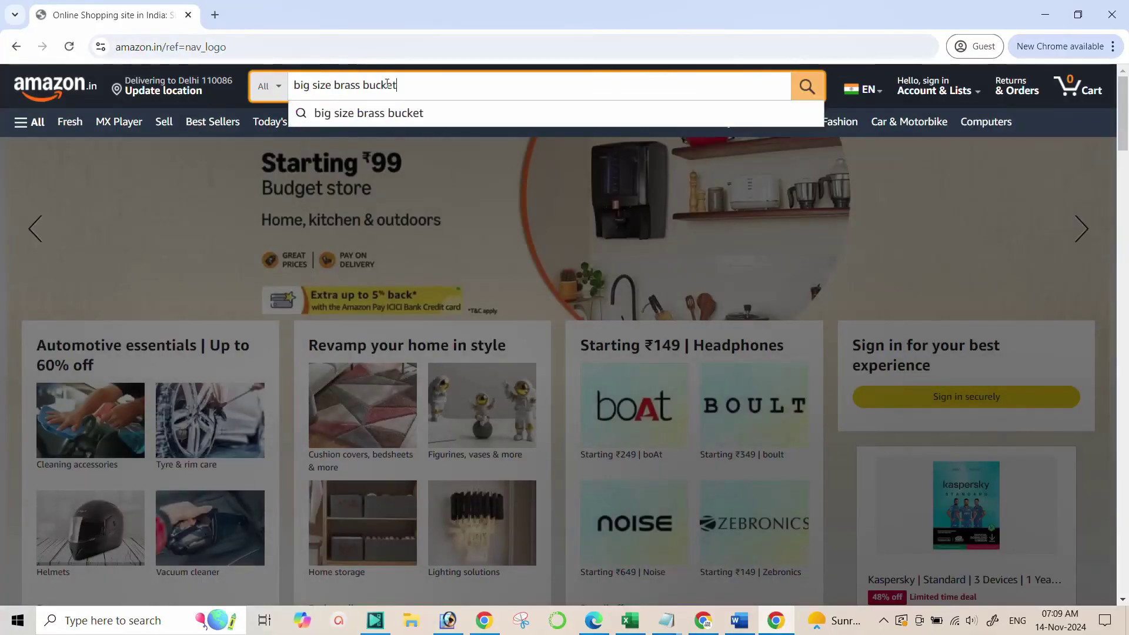
key(Return)
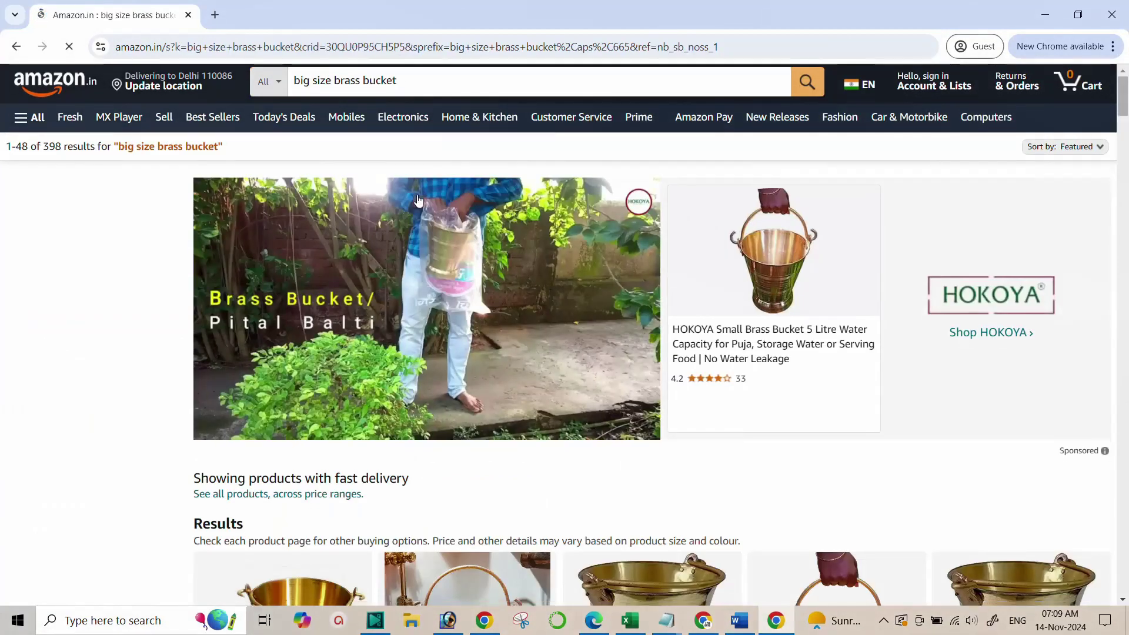
scroll(417, 201, down, 5)
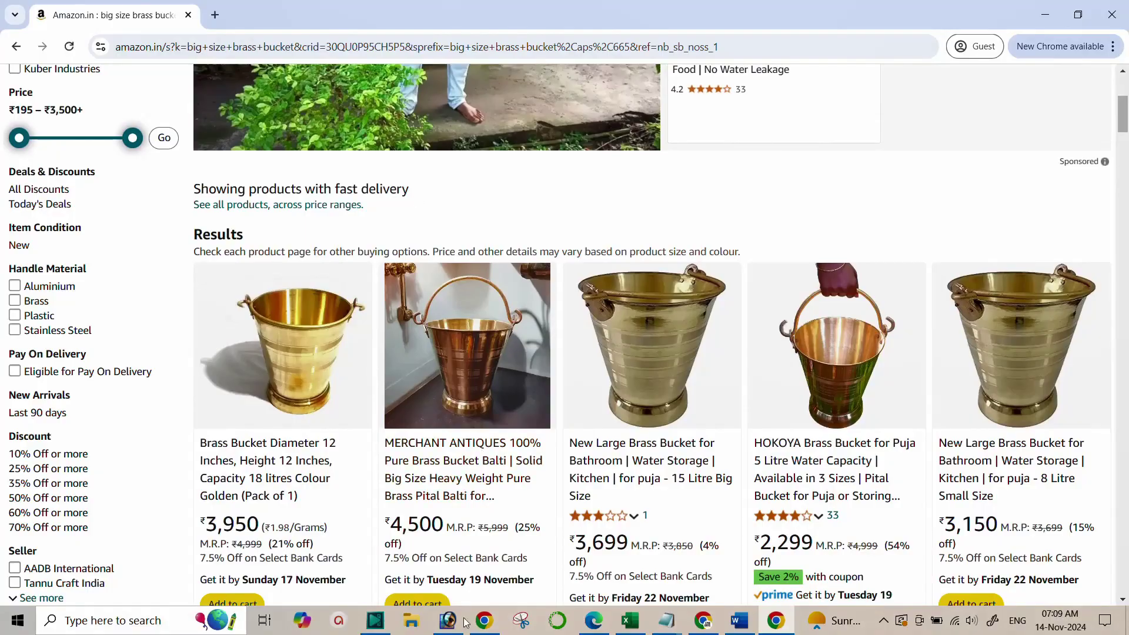
- Return to the campaign review and examine the remaining targeted keywords, their bids and the brass bucket campaign's daily budget
click(485, 624)
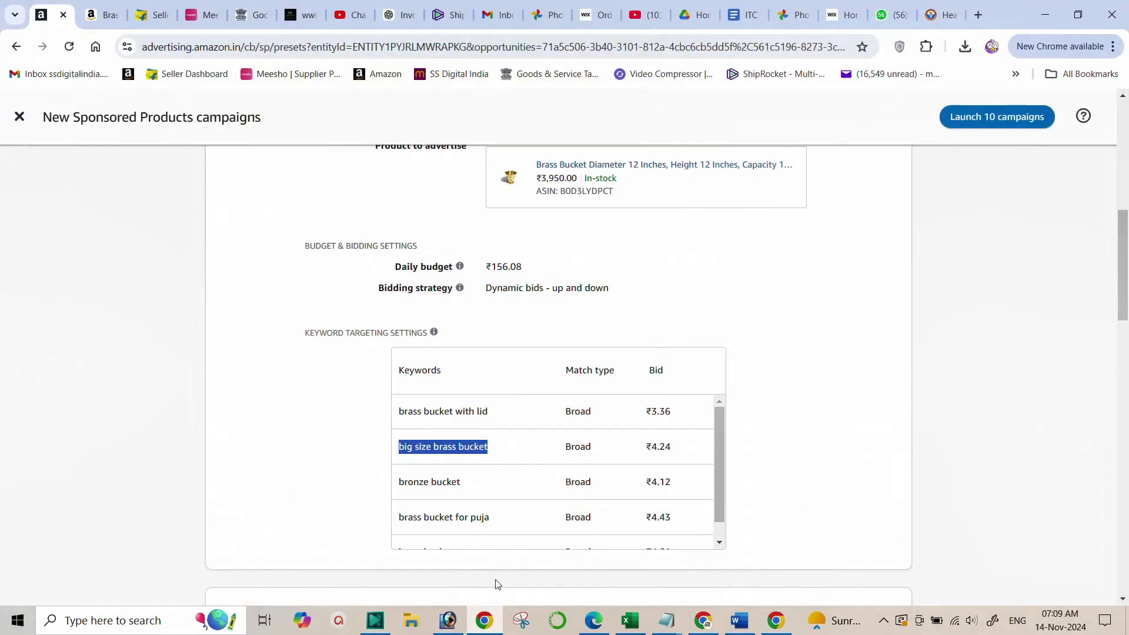
scroll(529, 410, down, 1)
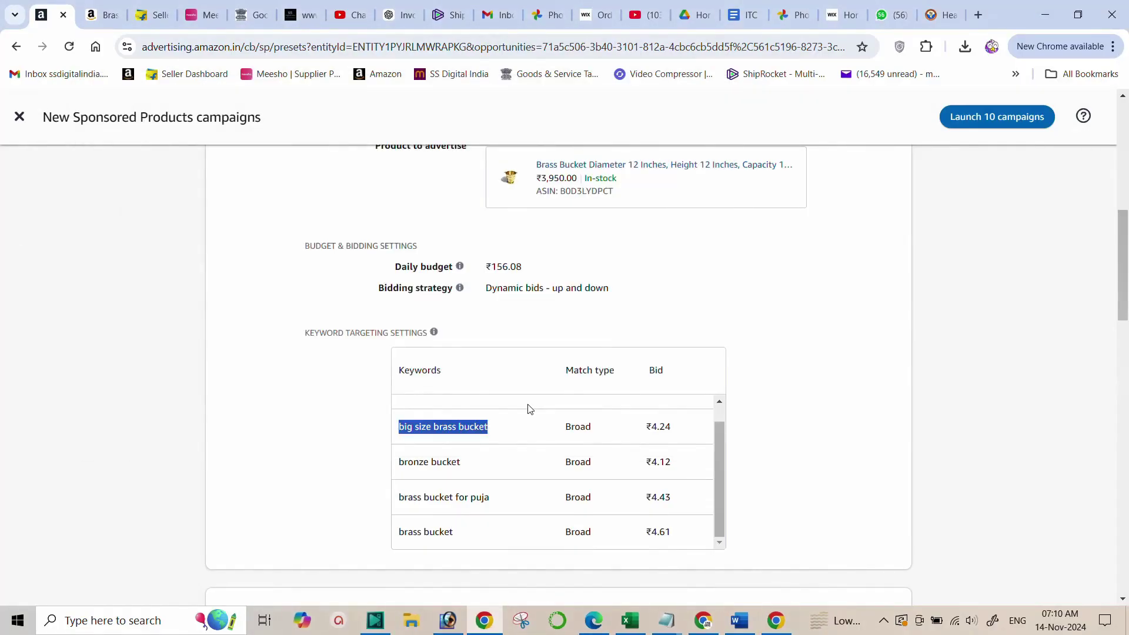
drag(645, 463, 672, 462)
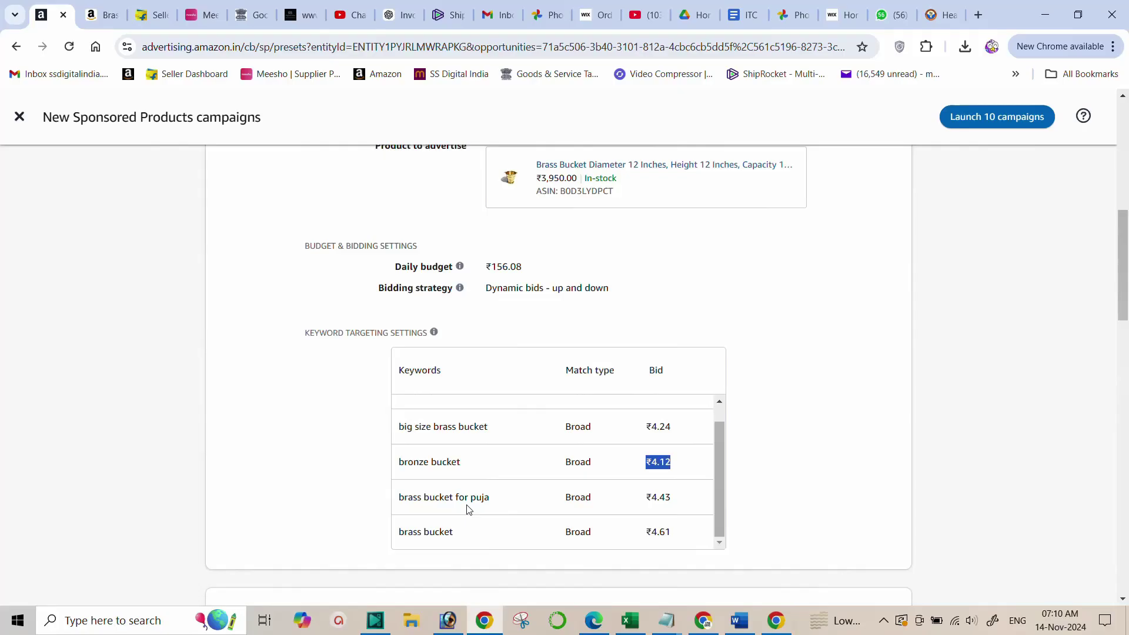
scroll(447, 505, up, 1)
scroll(493, 400, up, 1)
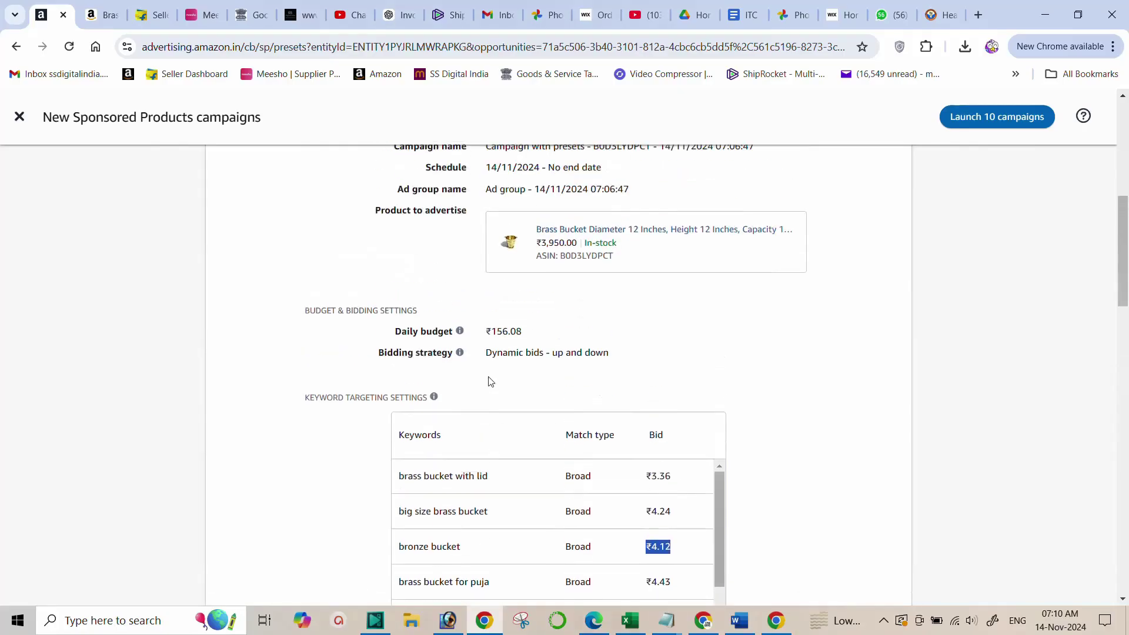
scroll(490, 388, up, 1)
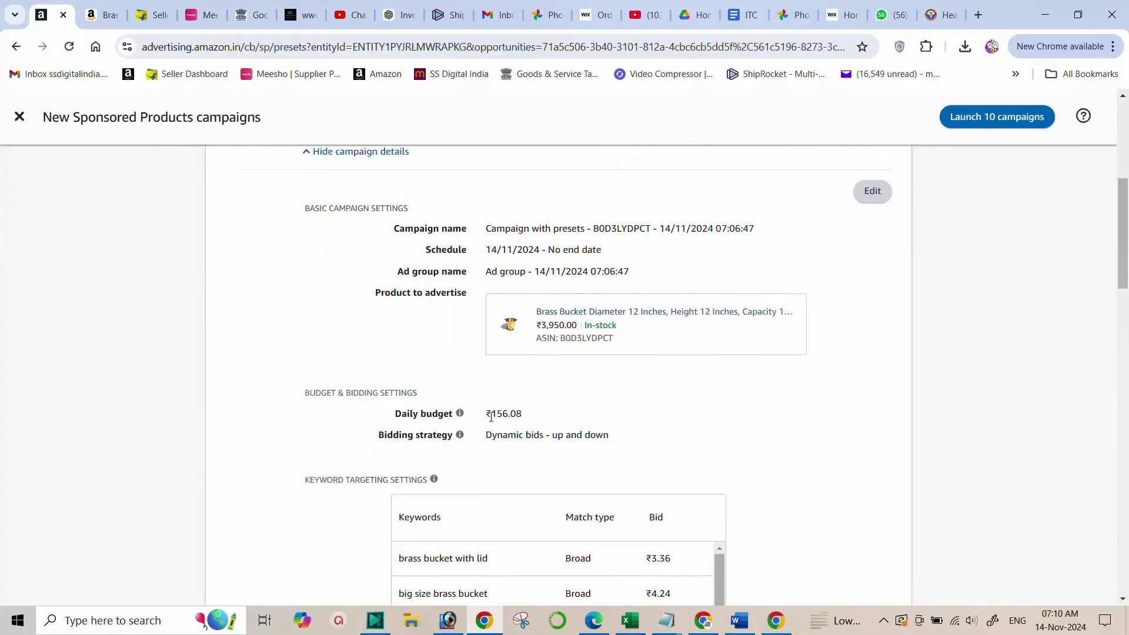
drag(488, 413, 537, 418)
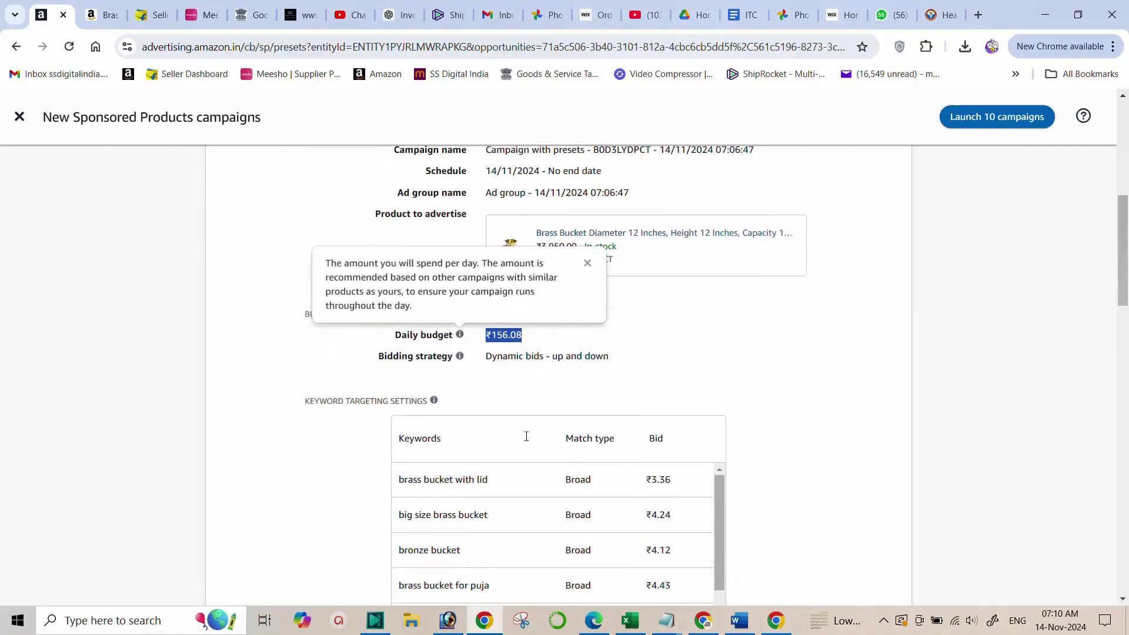
scroll(527, 434, down, 2)
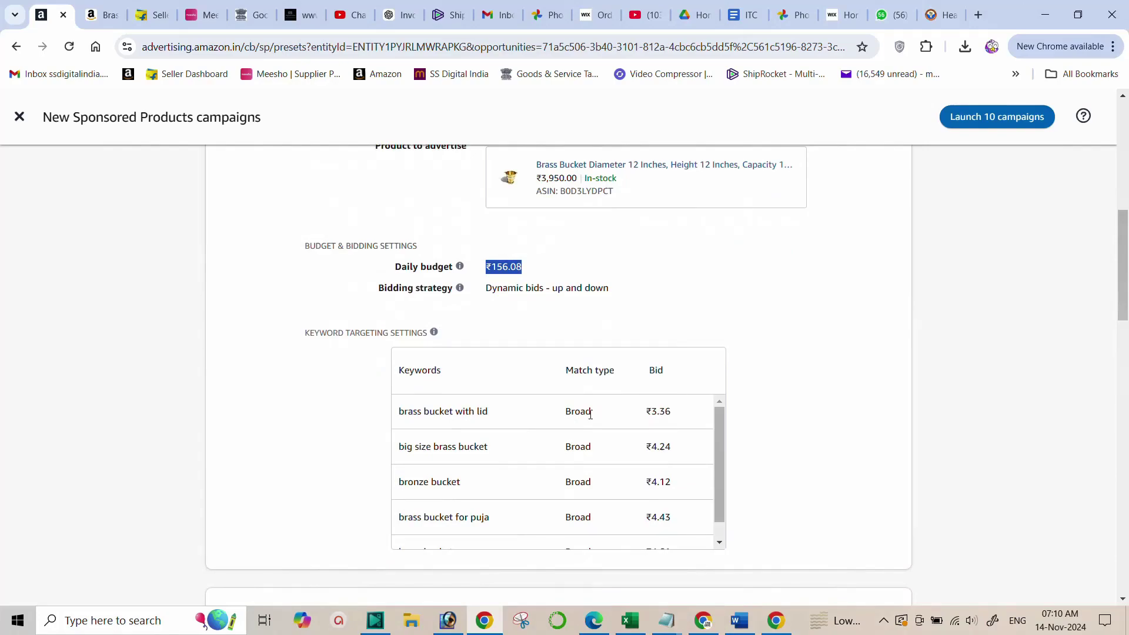
- Open the brass bucket campaign for editing, setting the edit notice not to show again and confirming it
scroll(662, 436, up, 4)
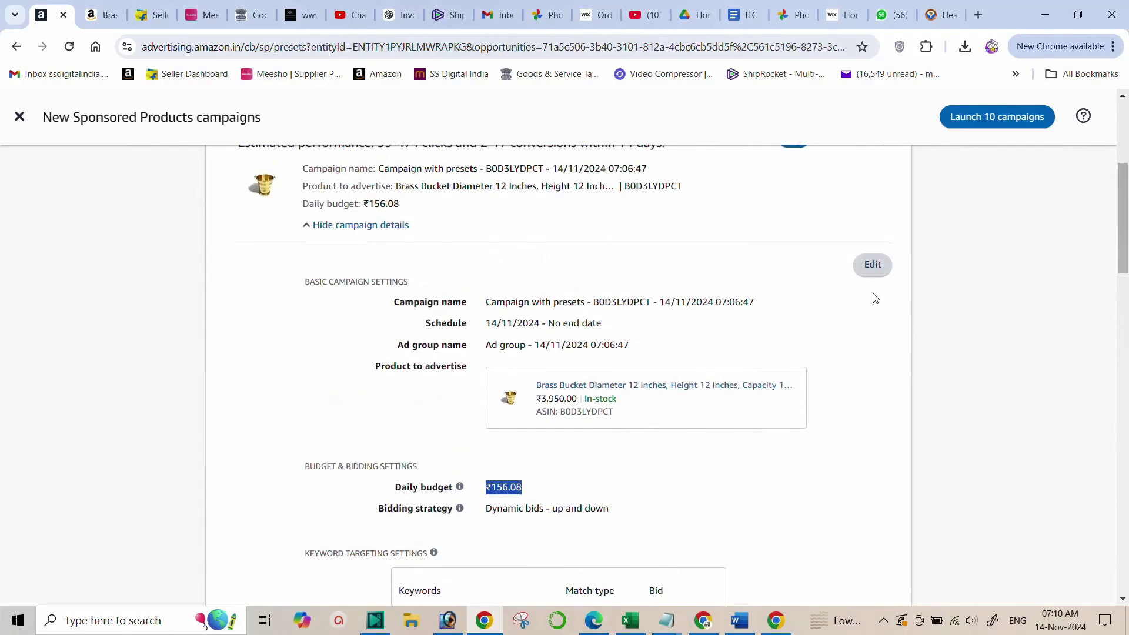
click(868, 267)
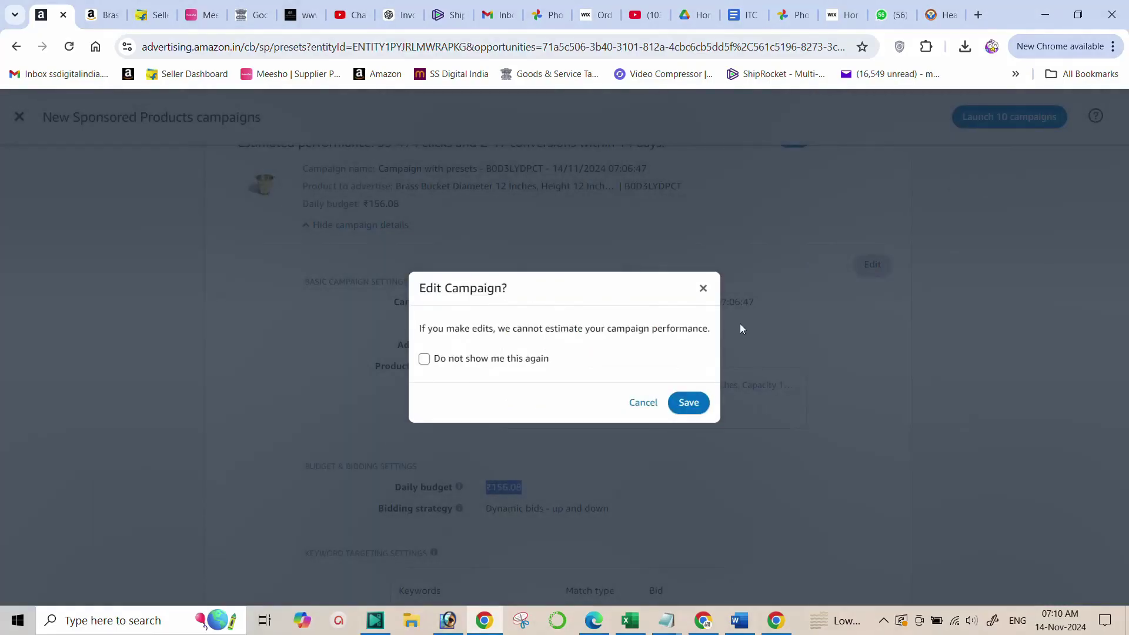
click(425, 359)
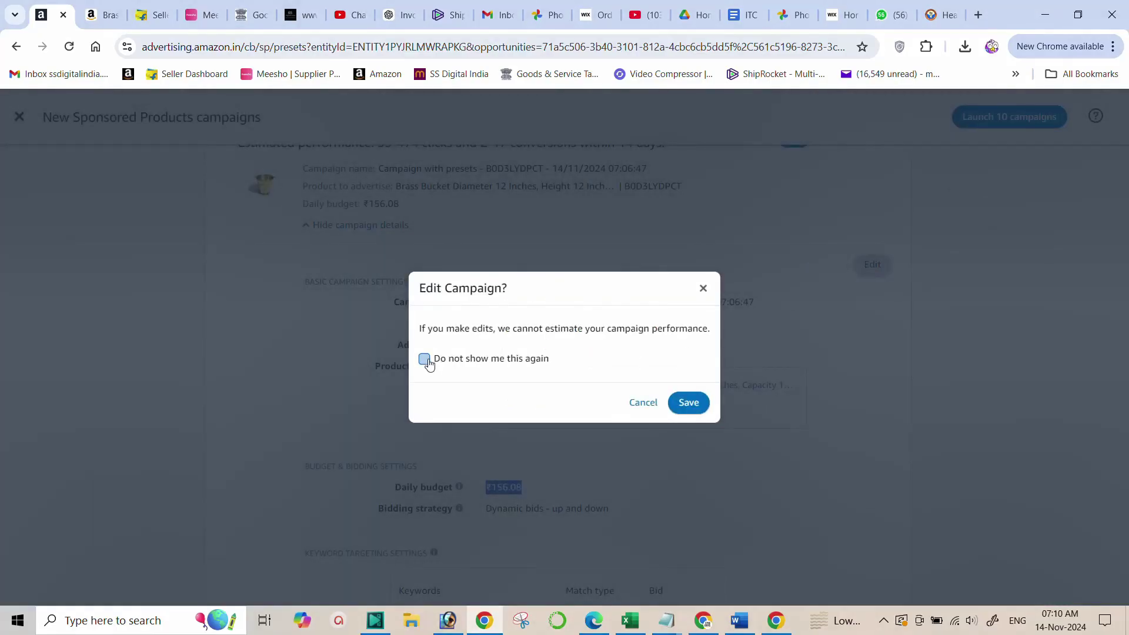
click(686, 403)
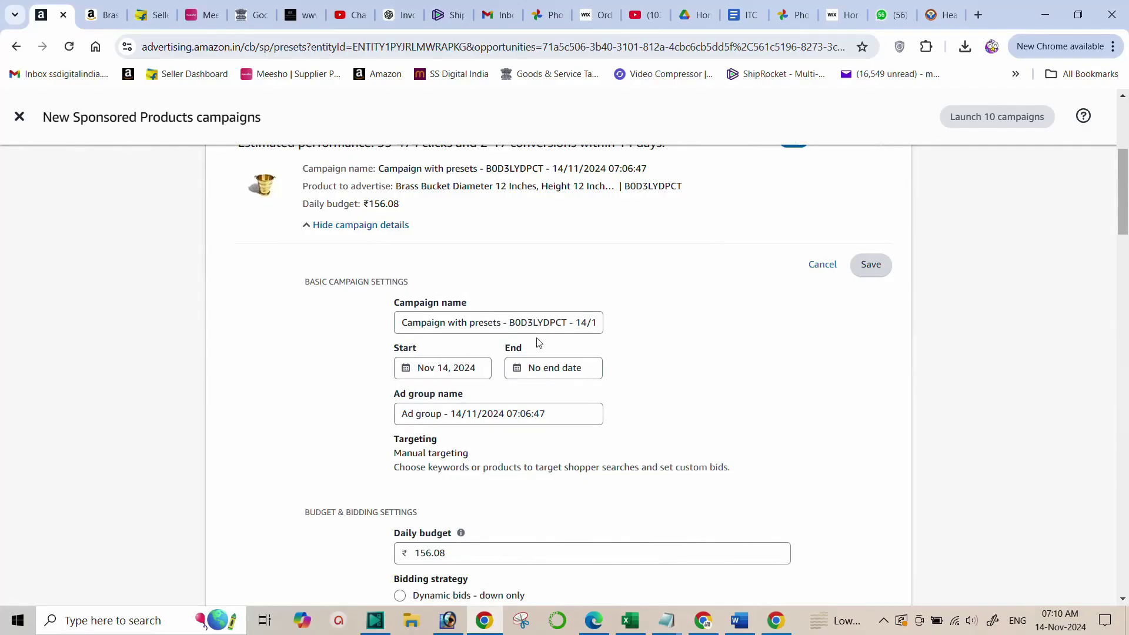
- Examine the campaign's editable name, dates, daily budget and bidding strategy options
scroll(539, 343, down, 1)
scroll(538, 344, down, 3)
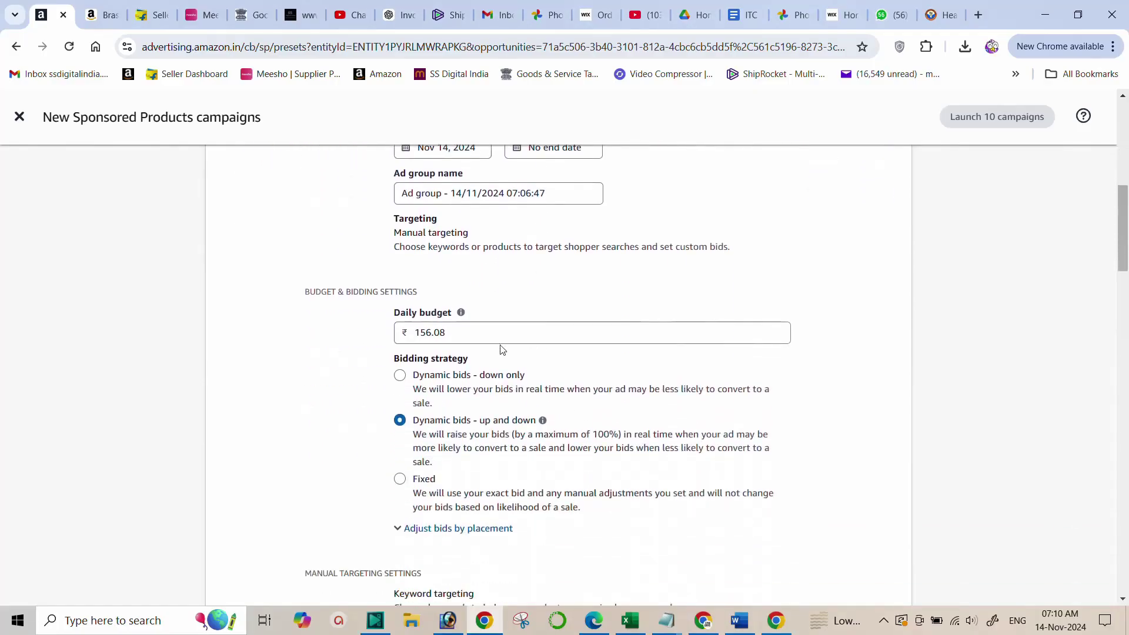
click(423, 331)
key(ctrl+a)
scroll(532, 345, down, 5)
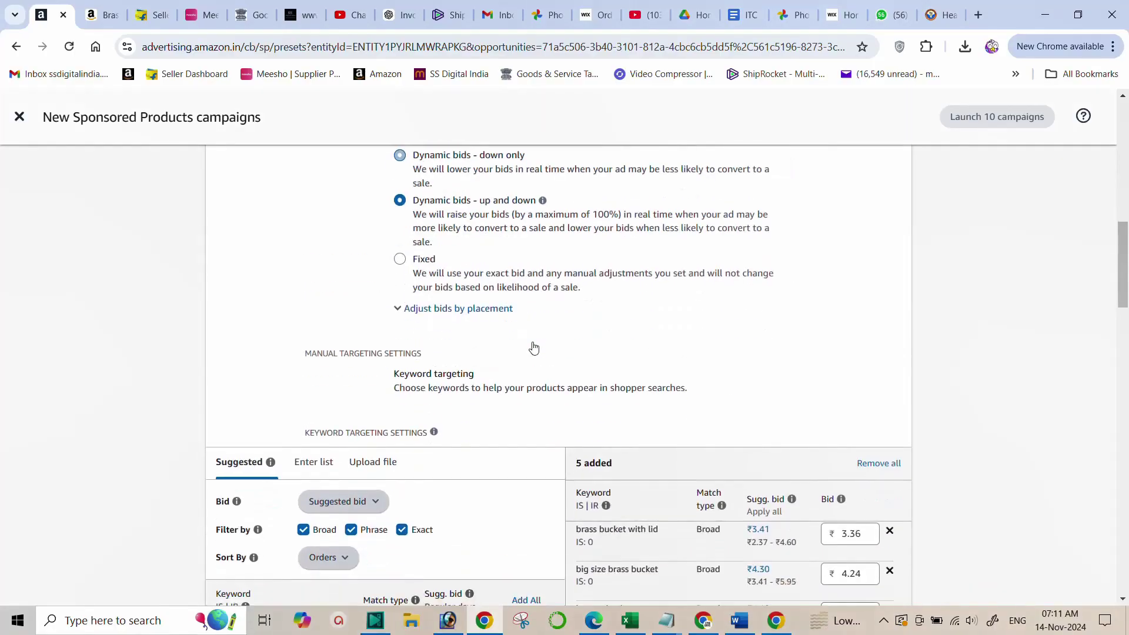
- Examine the added keywords and look through the suggested keyword list with its match types and suggested bids
scroll(533, 346, down, 4)
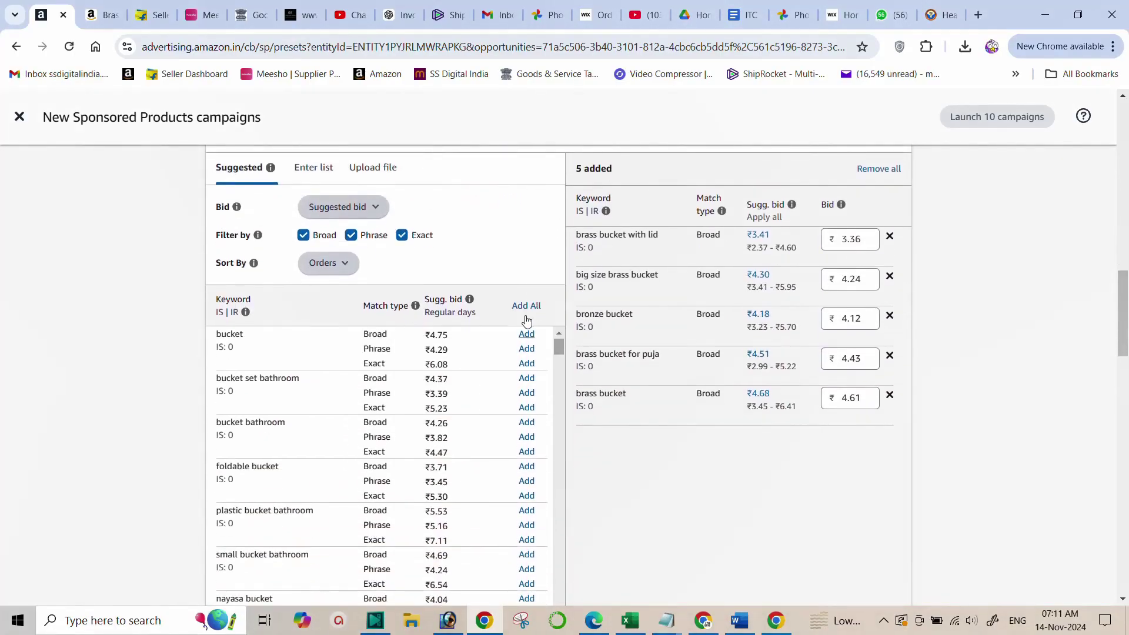
scroll(428, 348, up, 1)
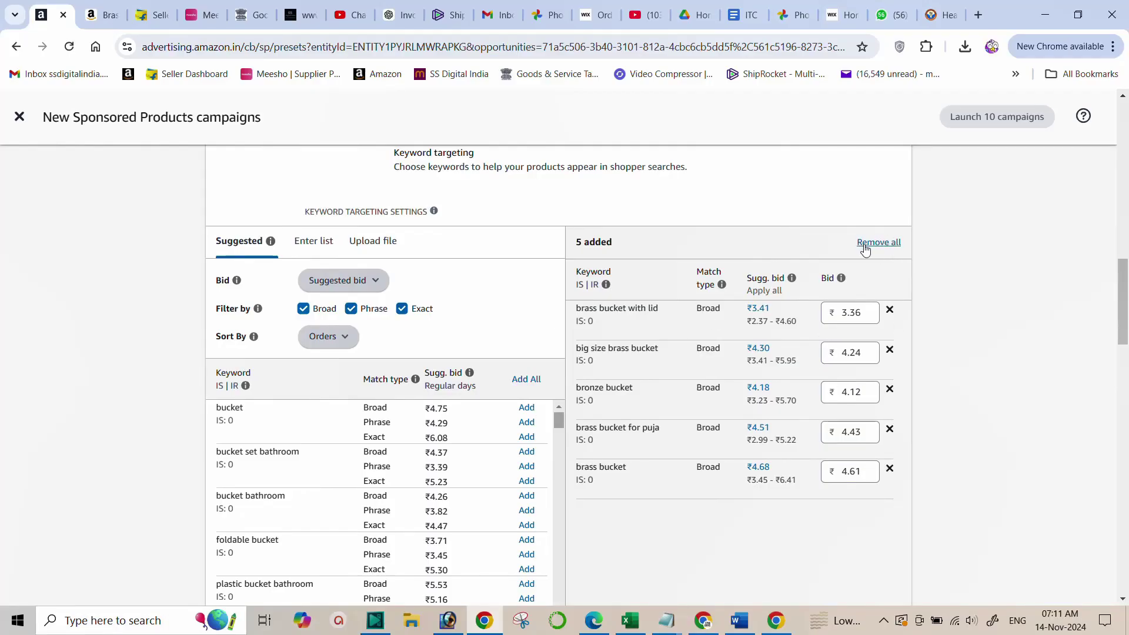
scroll(487, 323, down, 1)
scroll(487, 324, down, 2)
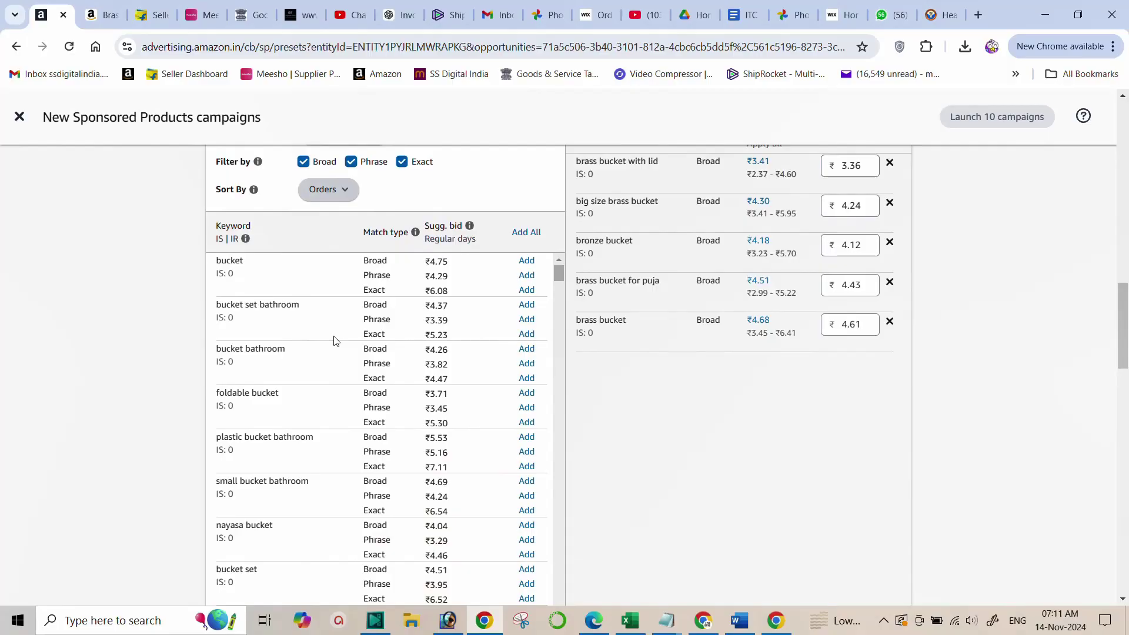
scroll(413, 306, down, 10)
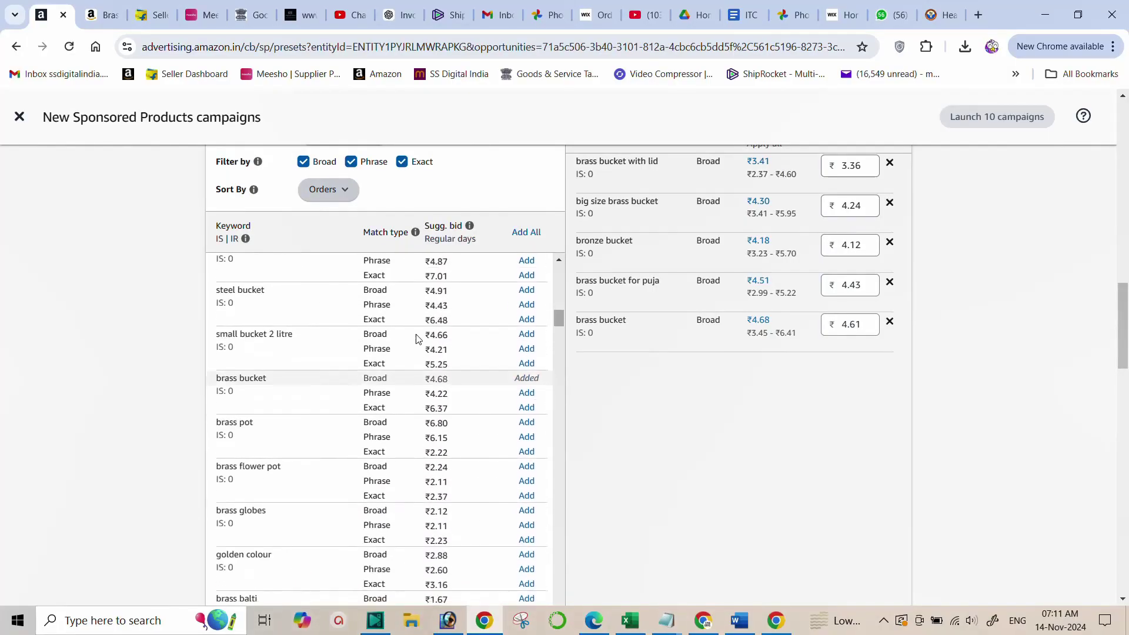
scroll(415, 339, down, 5)
scroll(399, 317, down, 3)
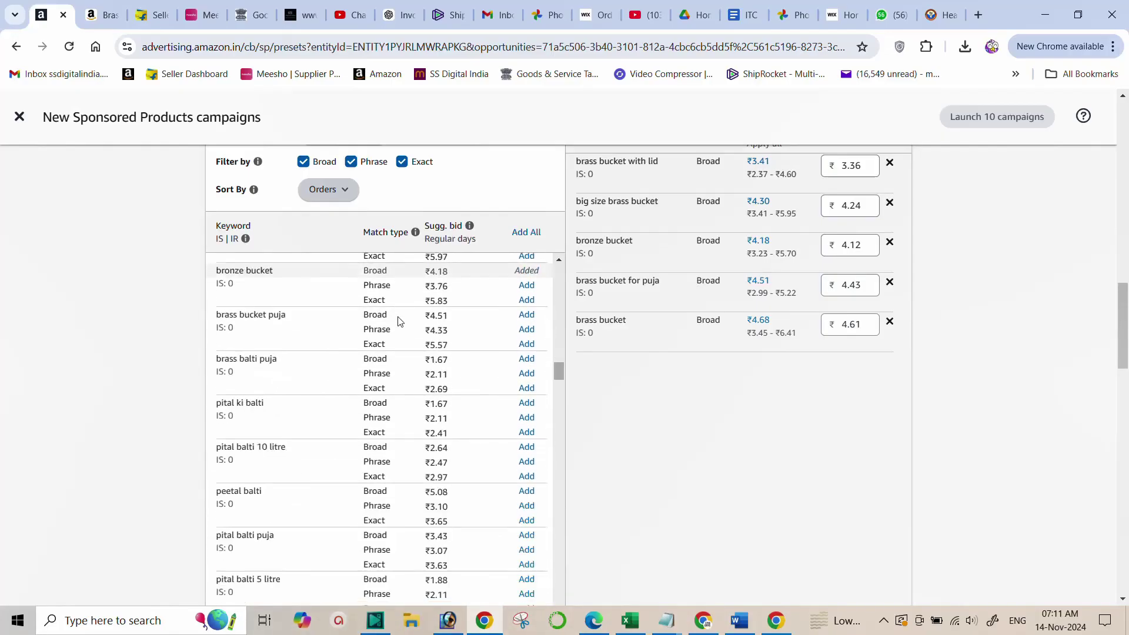
scroll(398, 322, down, 15)
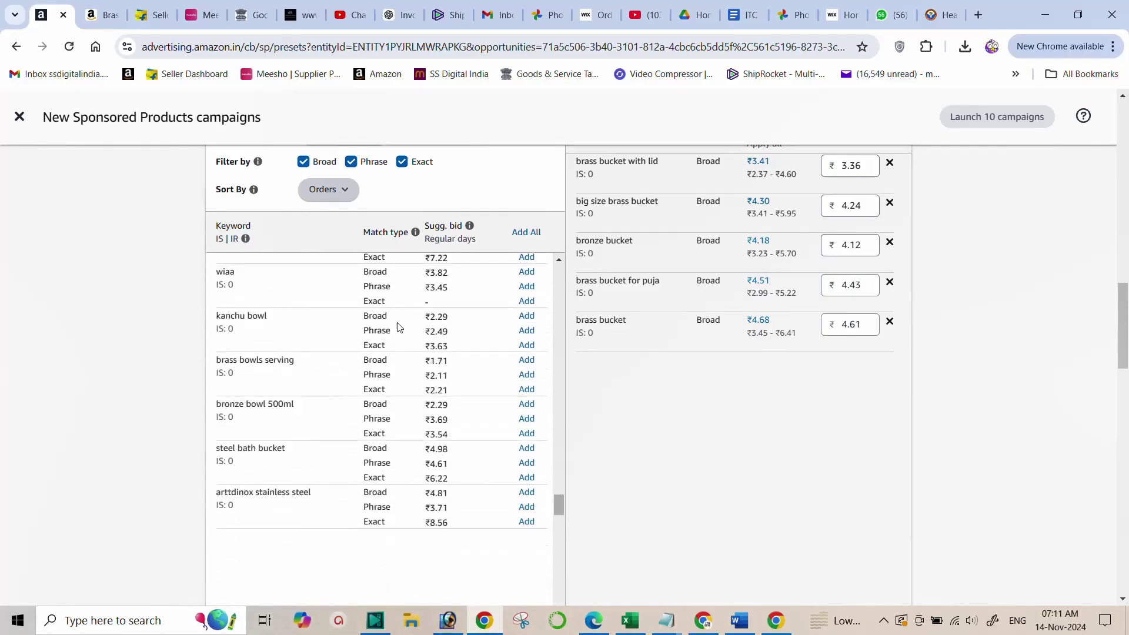
scroll(398, 327, down, 10)
scroll(411, 326, up, 15)
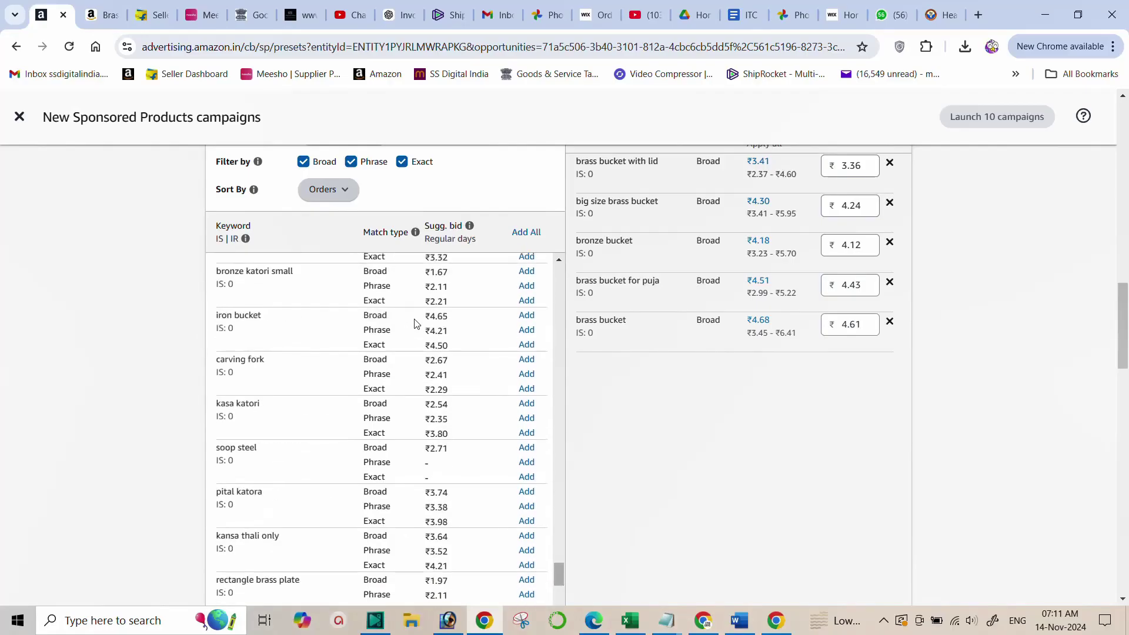
- Add the suggested keyword "bucket set bathroom" with broad match to the brass bucket campaign
scroll(276, 326, up, 10)
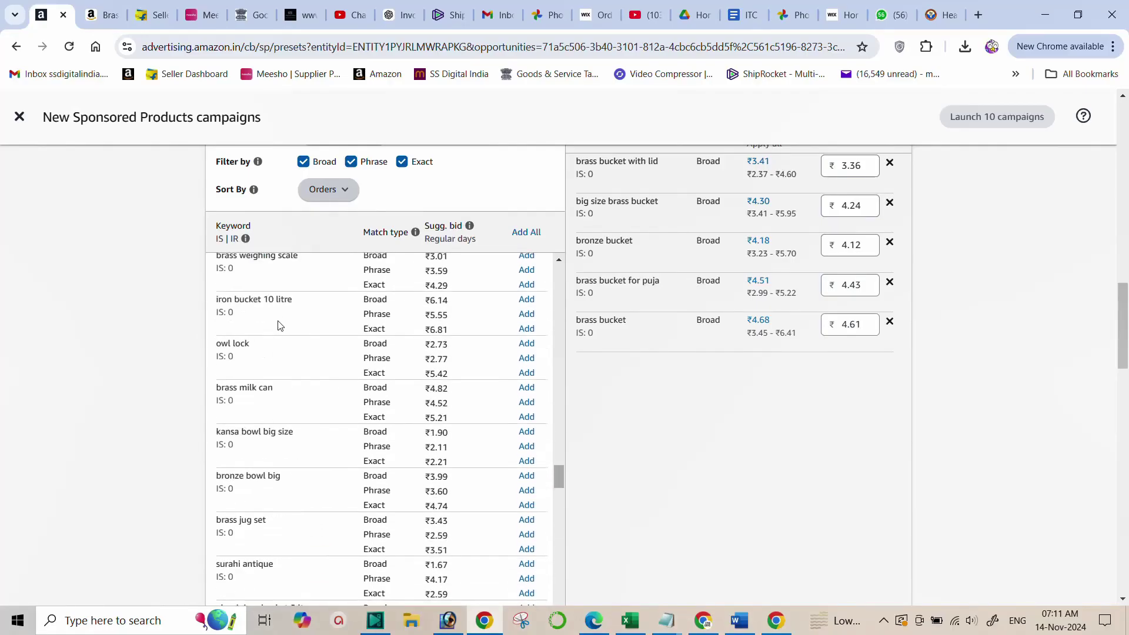
scroll(330, 341, up, 10)
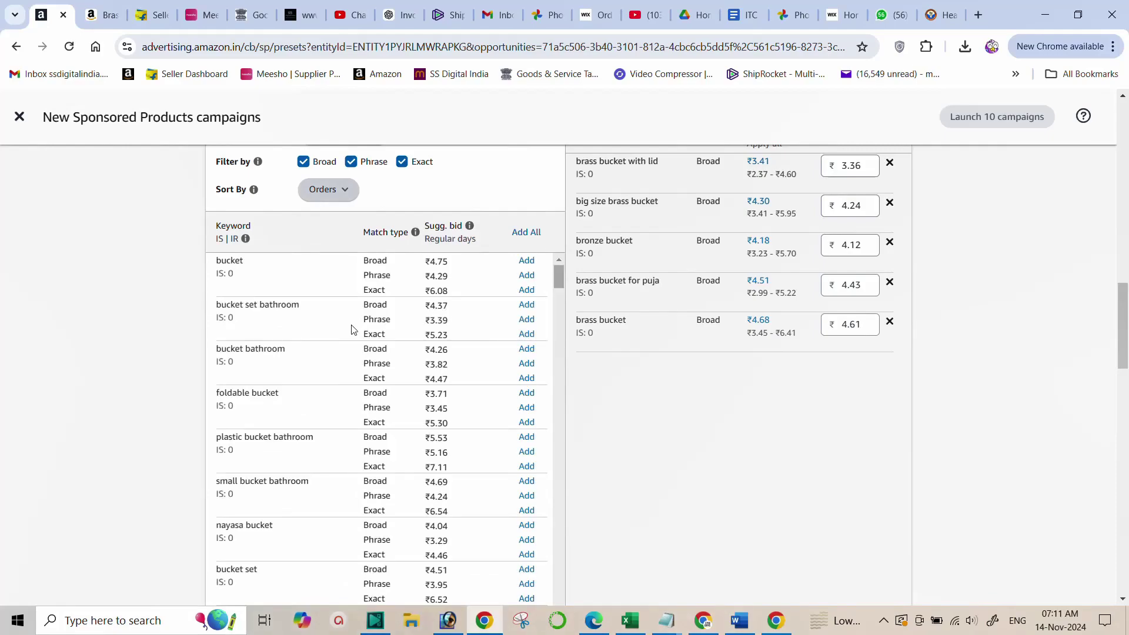
click(527, 306)
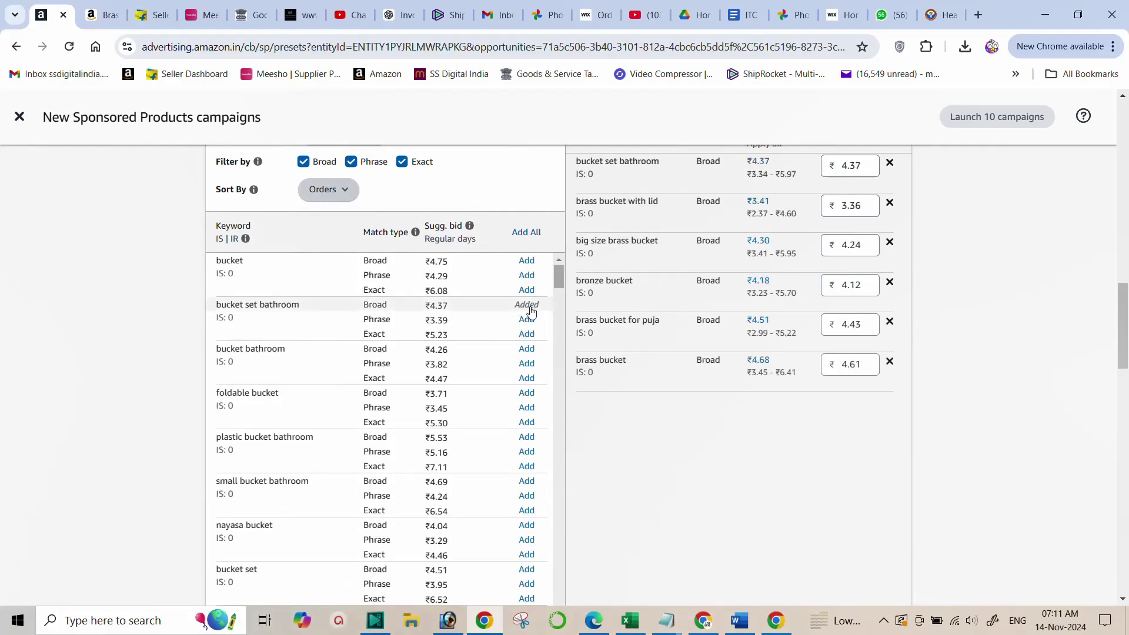
scroll(715, 351, up, 6)
scroll(715, 350, down, 3)
scroll(715, 351, down, 2)
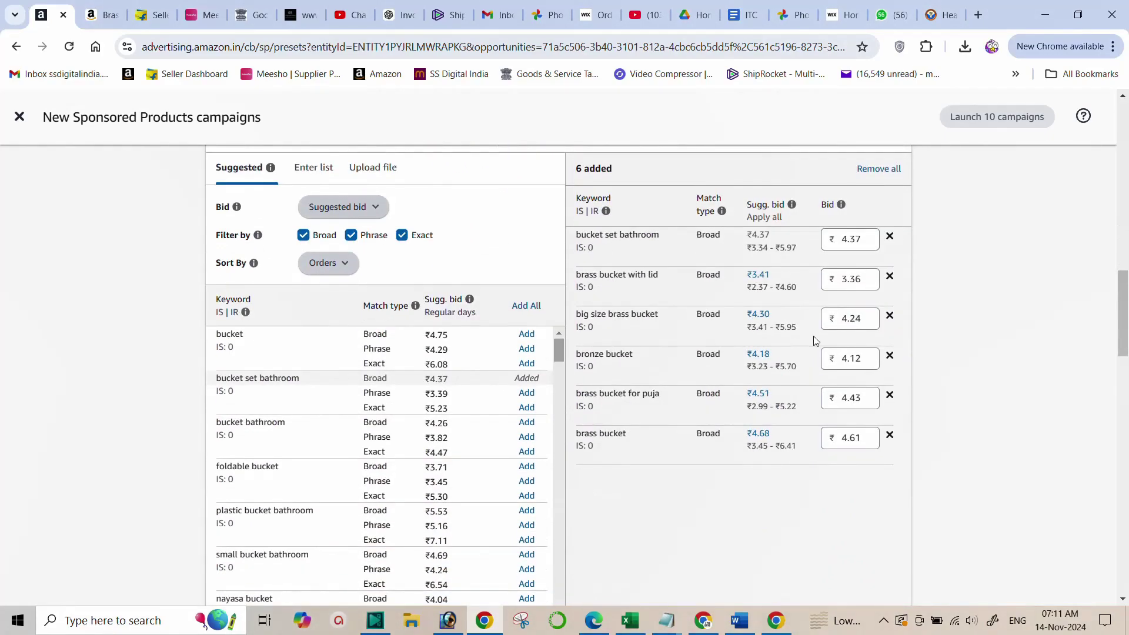
- Add suggested keywords "bucket" as phrase match, "bucket bathroom" as broad, phrase and exact match, and "foldable bucket" as broad match
click(526, 351)
click(527, 424)
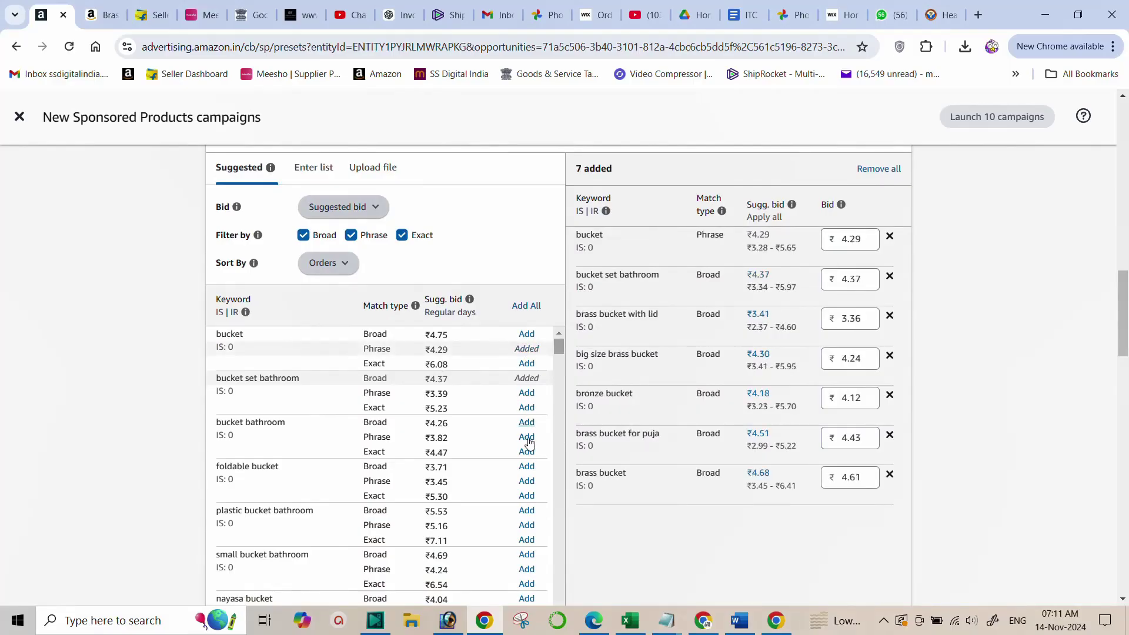
click(526, 438)
click(527, 454)
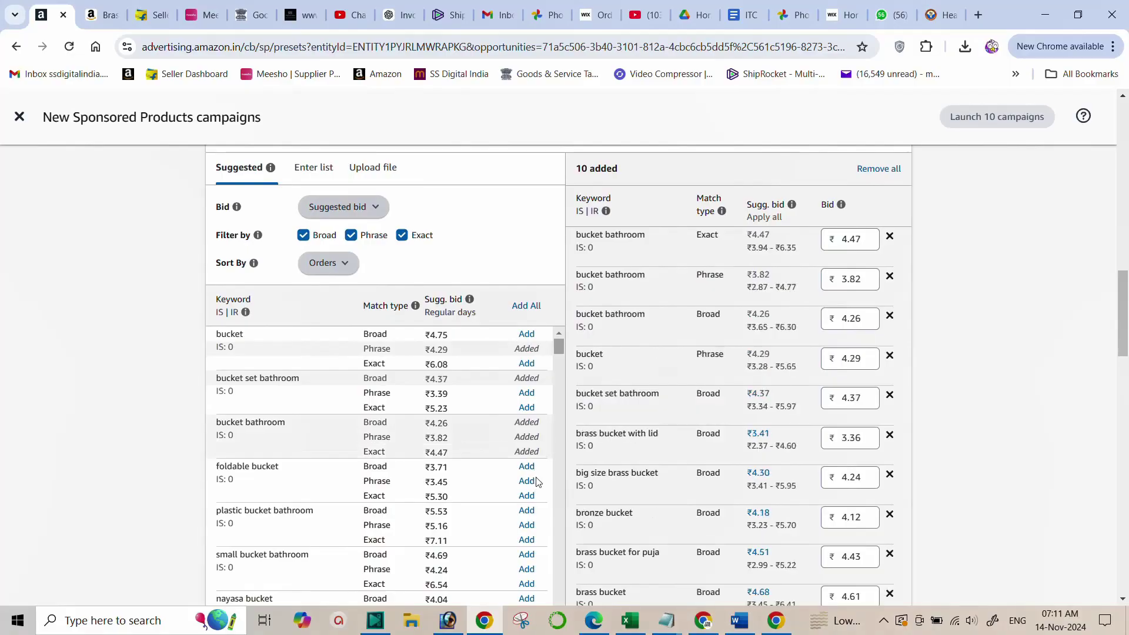
click(527, 468)
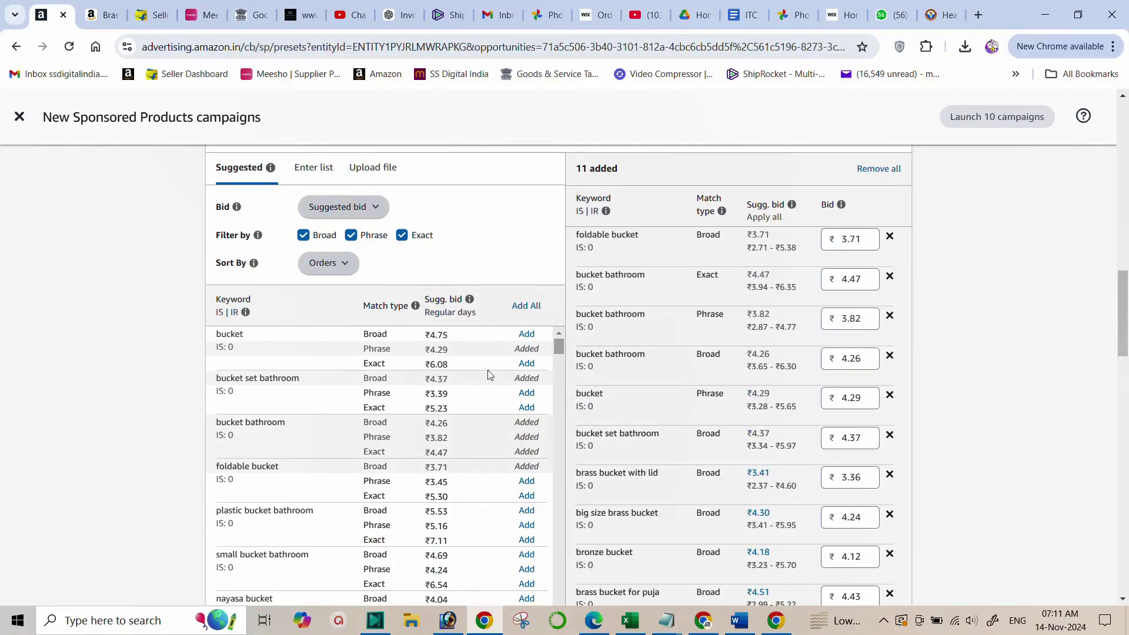
- Review the added keywords with their bids and cancel editing of the brass bucket campaign
scroll(489, 369, down, 5)
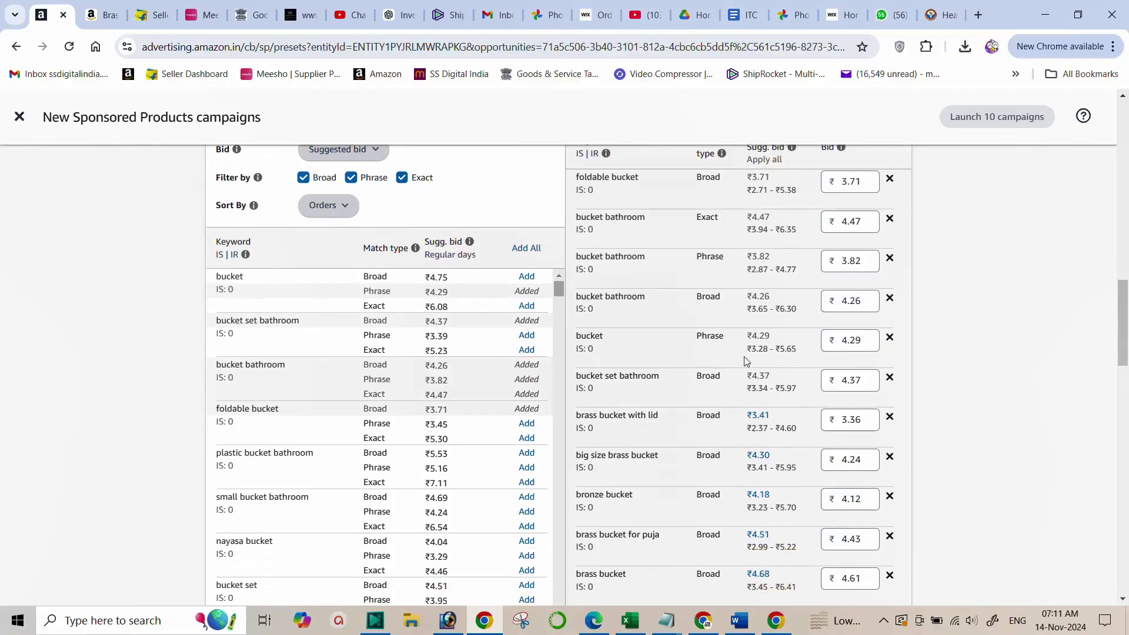
scroll(740, 364, up, 3)
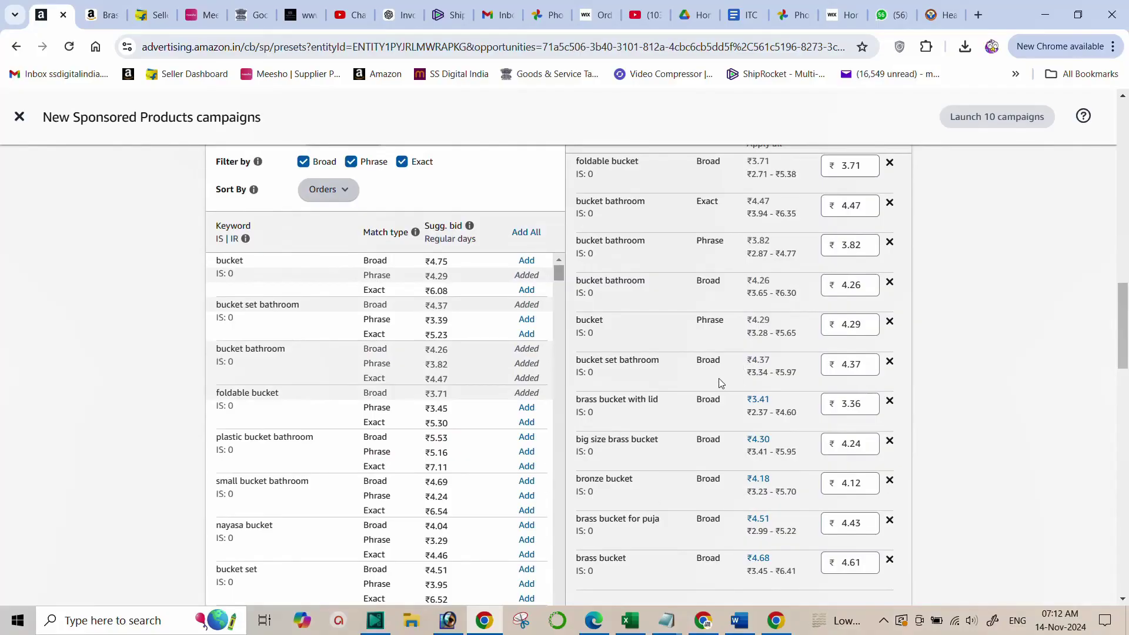
scroll(673, 396, up, 5)
scroll(673, 395, up, 7)
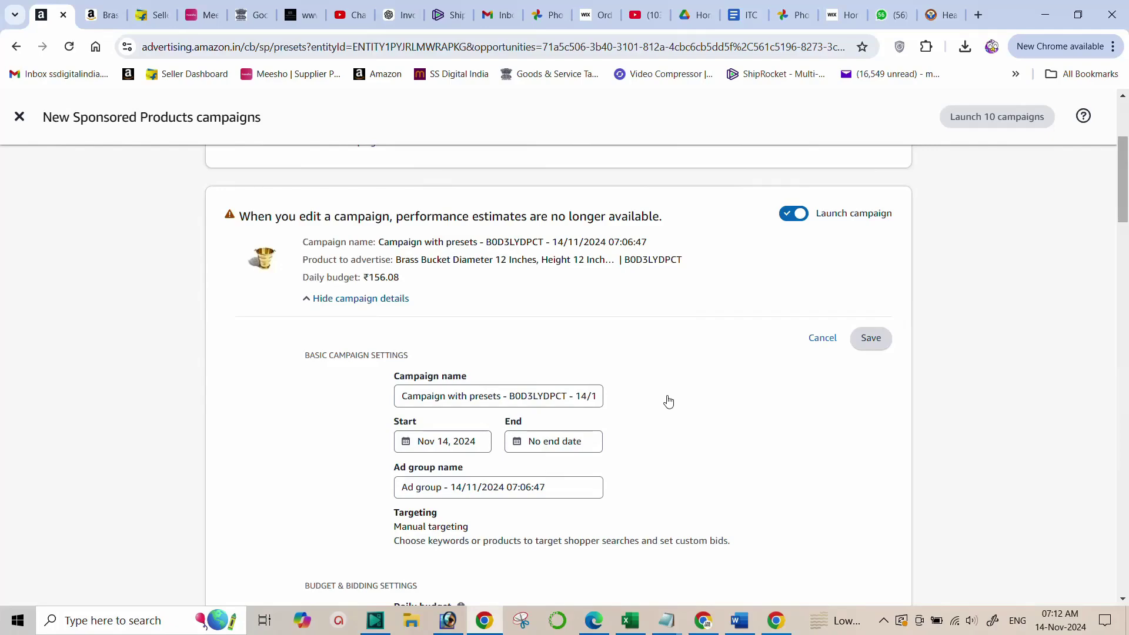
click(823, 338)
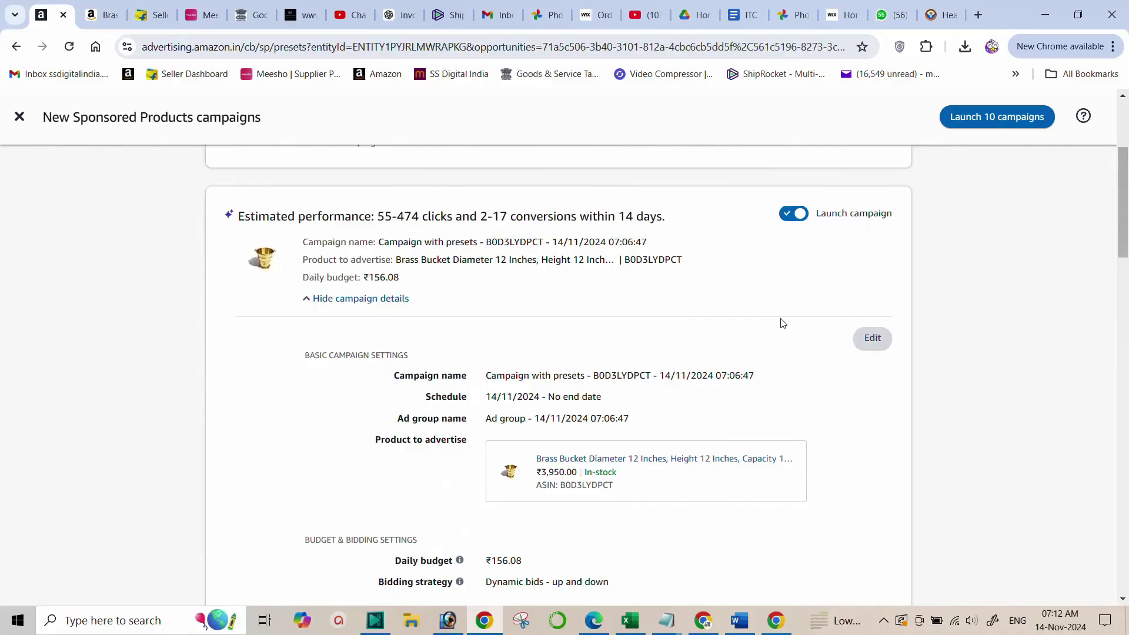
- Exit to the campaign type choices and reopen the review of the preset campaigns set up for new products
click(20, 119)
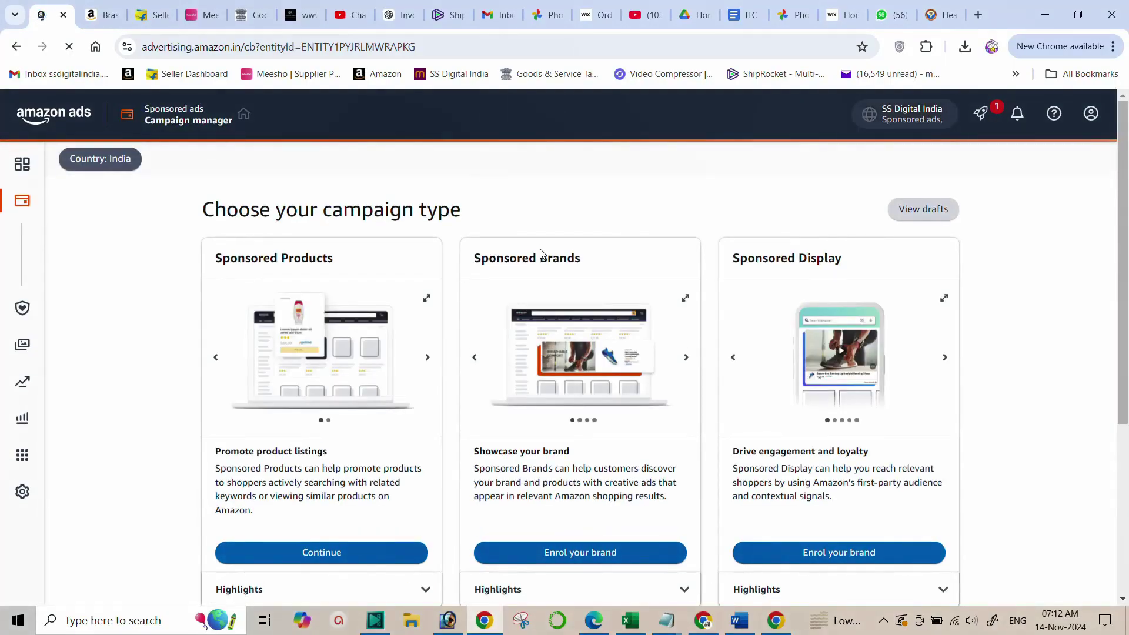
scroll(538, 261, down, 5)
mouse_move(430, 458)
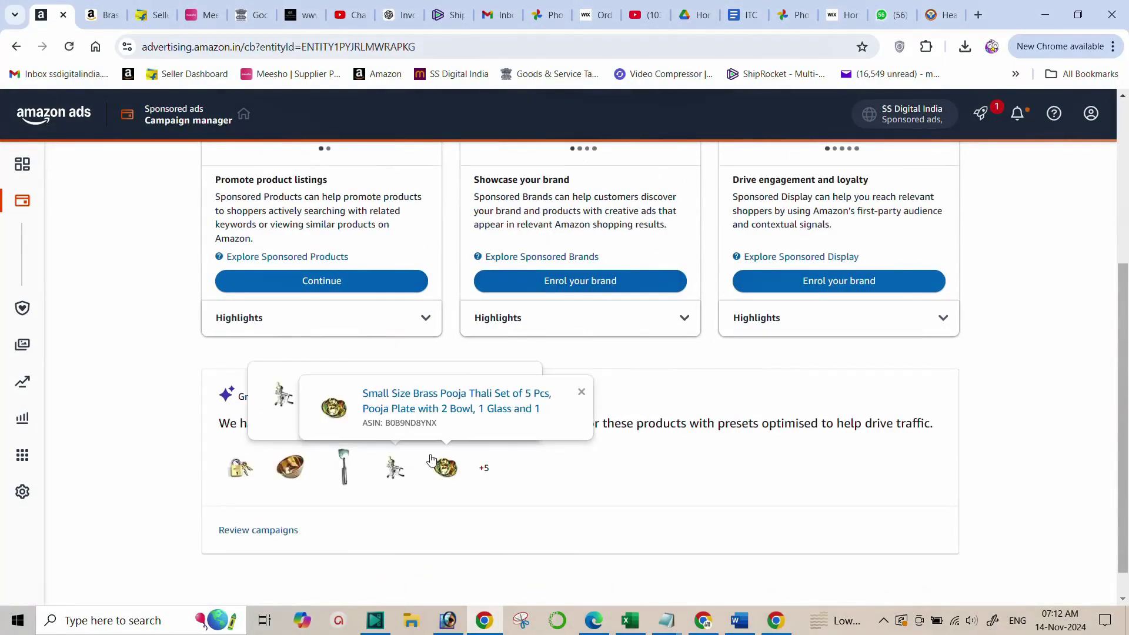
click(254, 531)
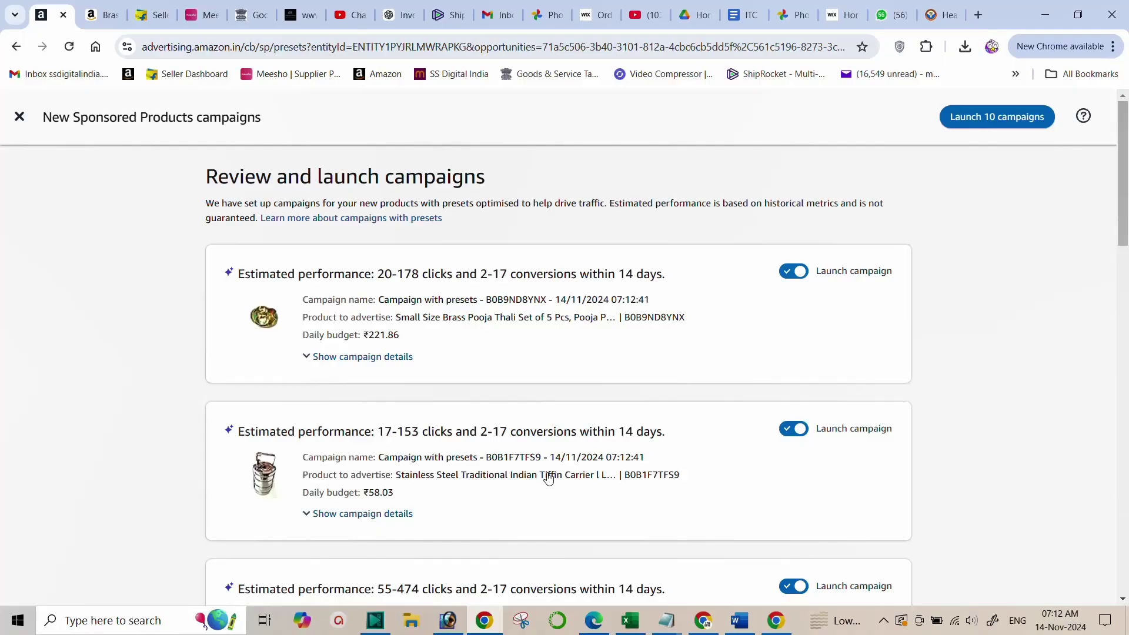
- Look through the preset campaigns and examine the brass pocket container campaign's basic, budget and bidding settings
scroll(670, 536, down, 14)
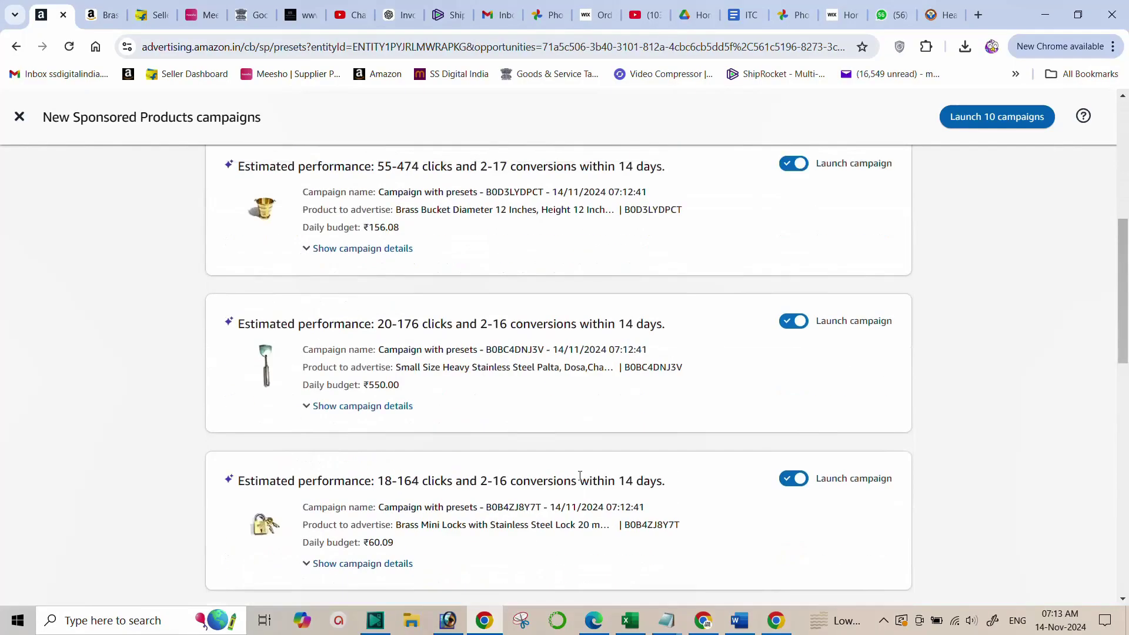
scroll(563, 453, down, 7)
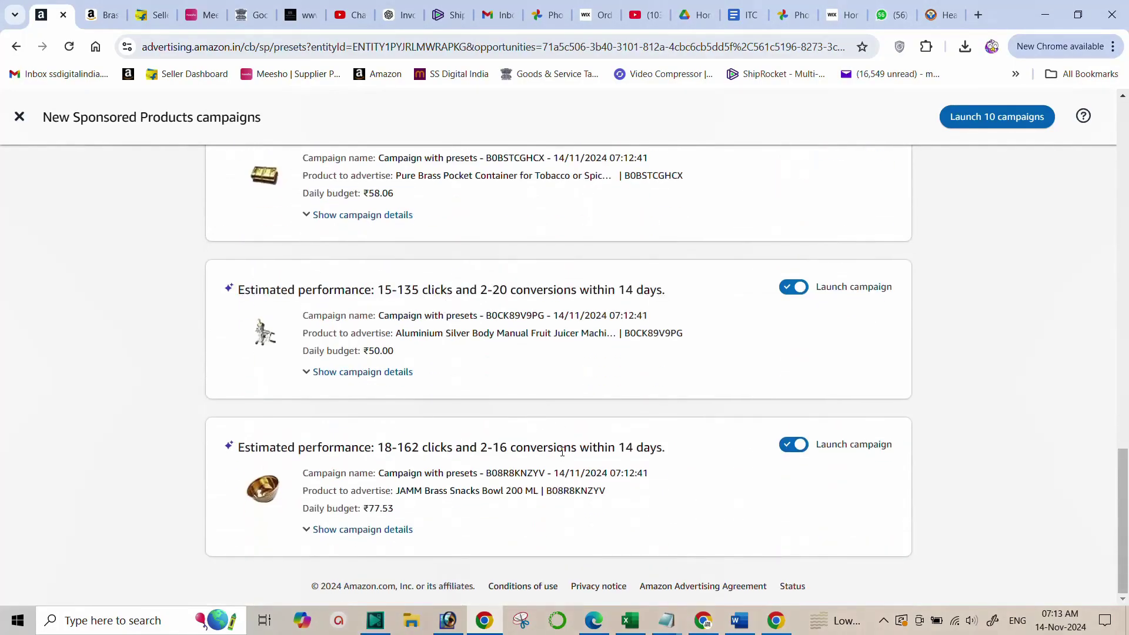
scroll(561, 450, up, 3)
scroll(561, 450, up, 1)
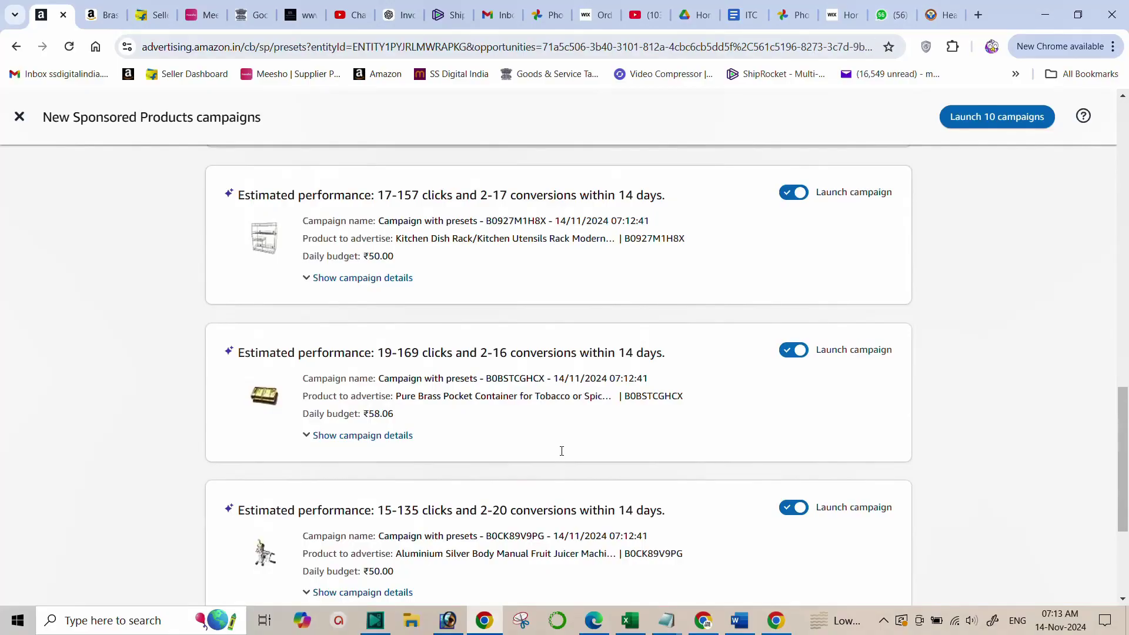
click(360, 441)
scroll(376, 441, down, 3)
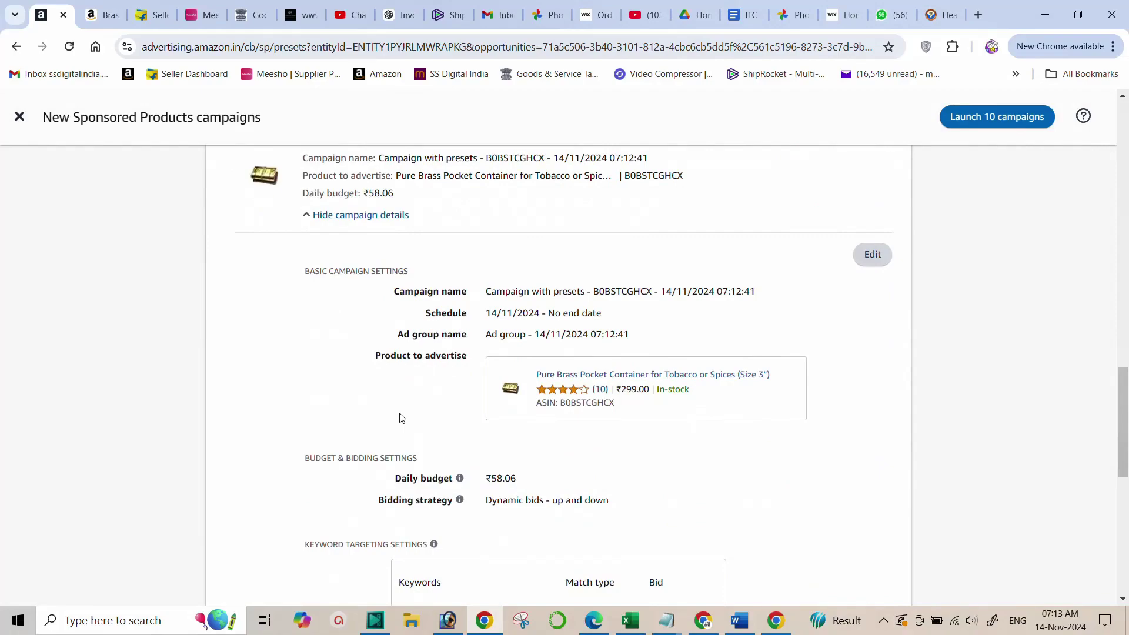
scroll(400, 418, up, 15)
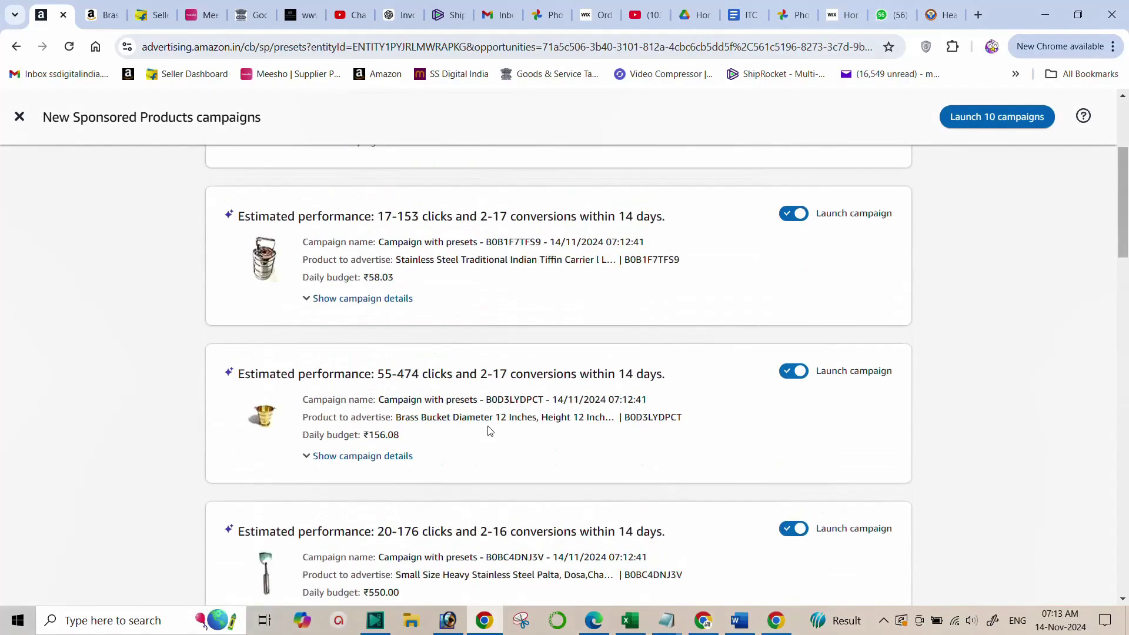